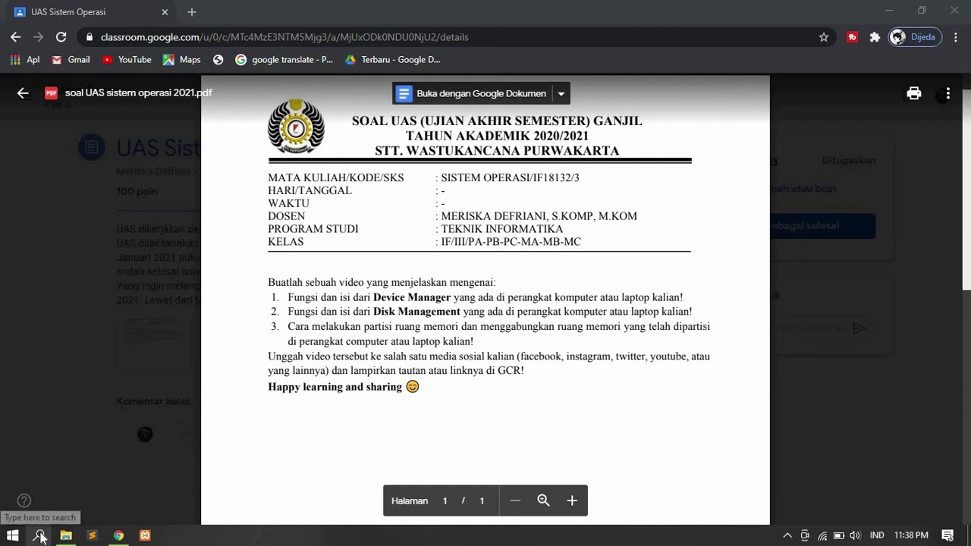
Step: Find Device Manager through the Windows search with "de", open it and maximize its window
{"action": "left_click", "coordinate": [41, 537]}
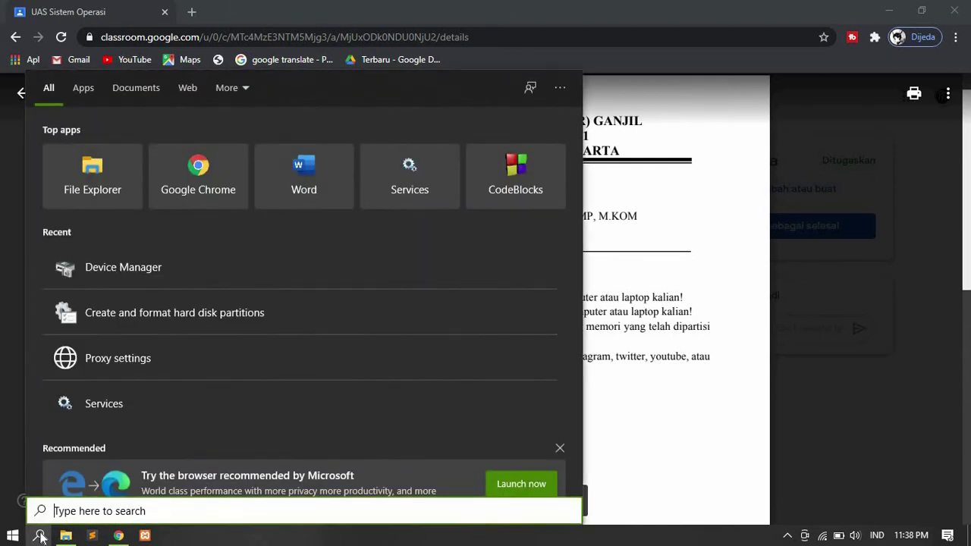
{"action": "type", "text": "de"}
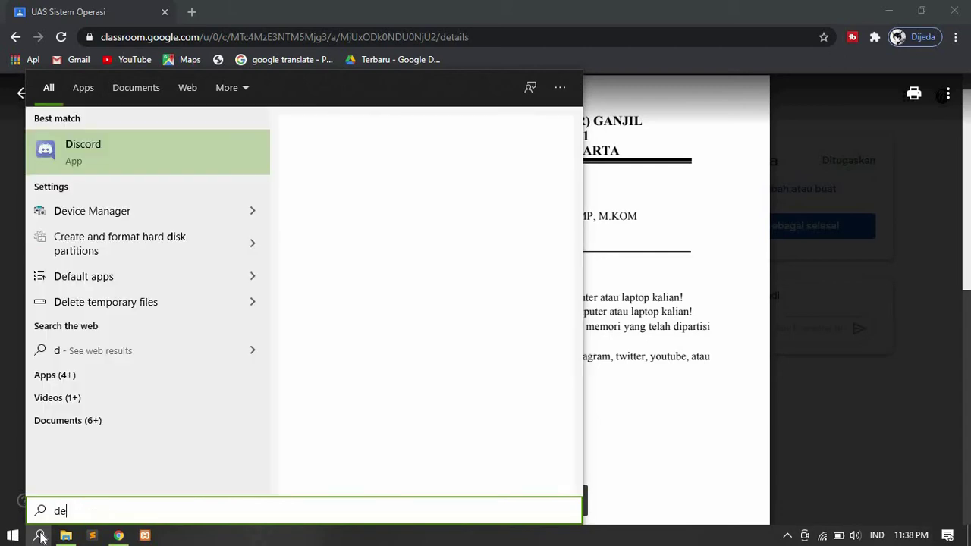
{"action": "key", "text": "Return"}
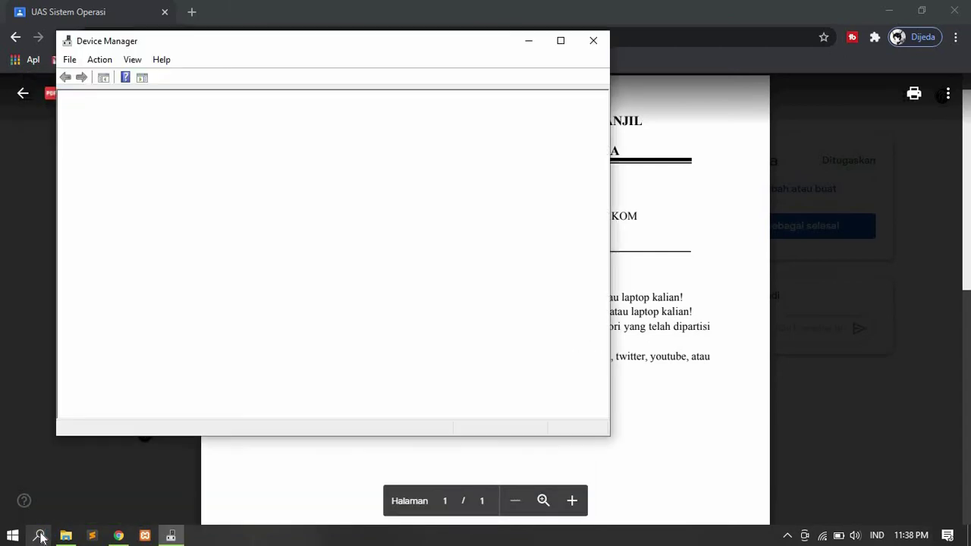
{"action": "left_click", "coordinate": [560, 41]}
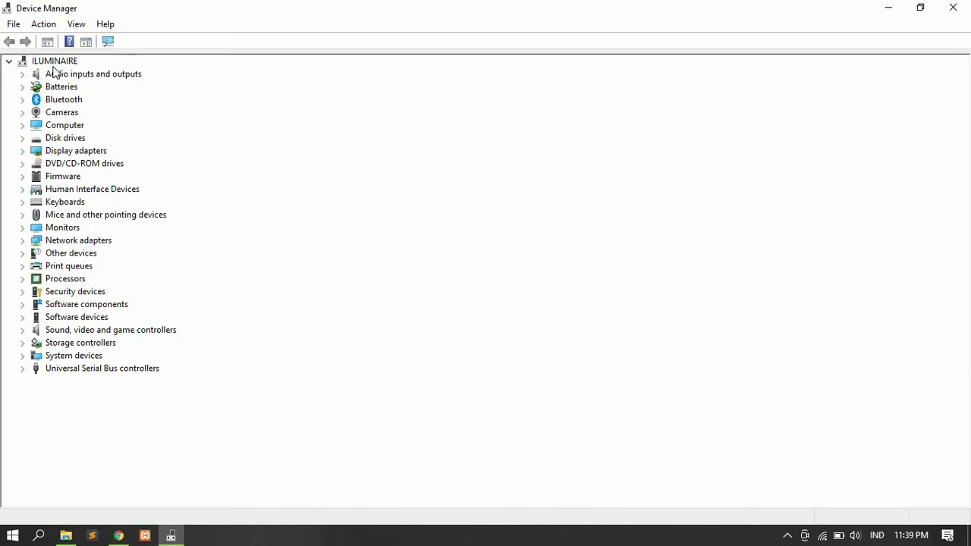
Step: Expand the Audio inputs and outputs category and select the Microphone Array and the Speakers in turn
{"action": "left_click", "coordinate": [26, 75]}
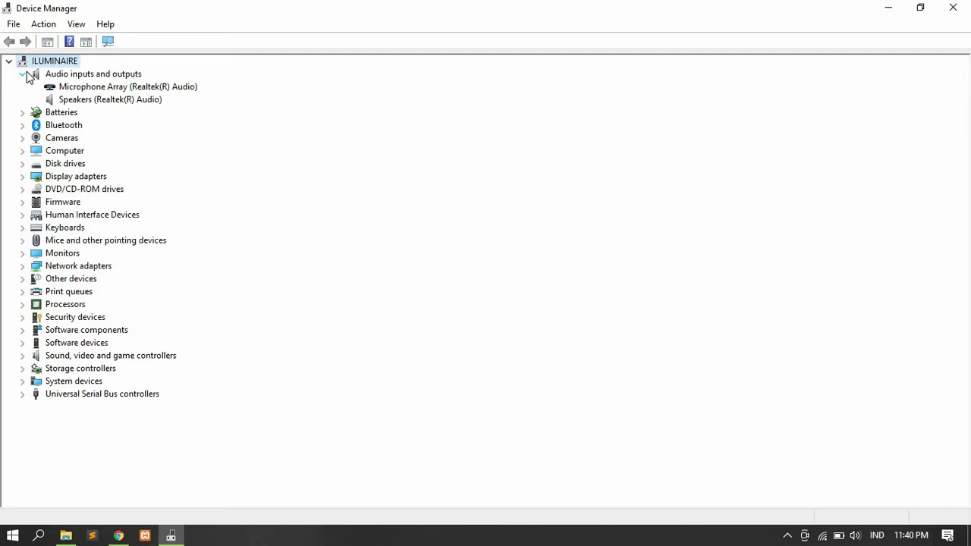
{"action": "left_click", "coordinate": [82, 88]}
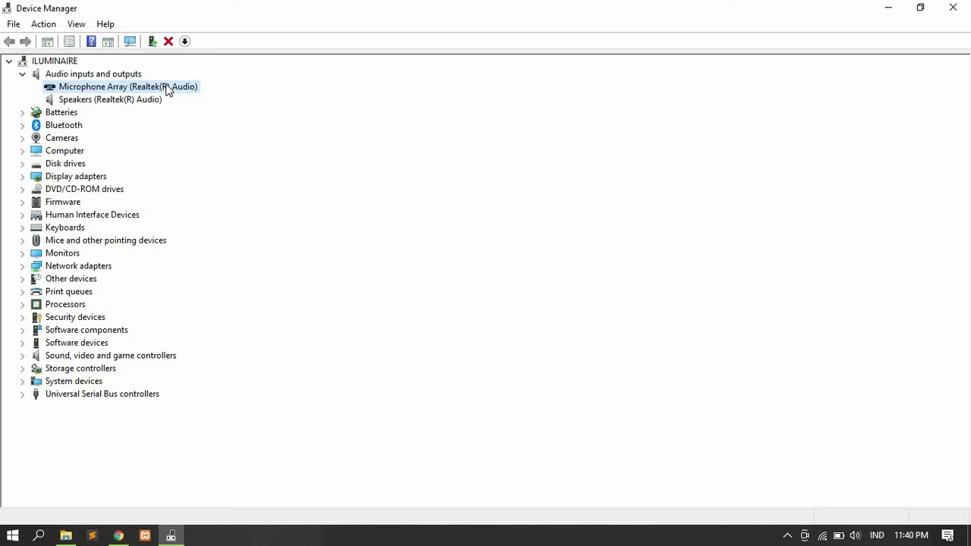
{"action": "left_click", "coordinate": [126, 99]}
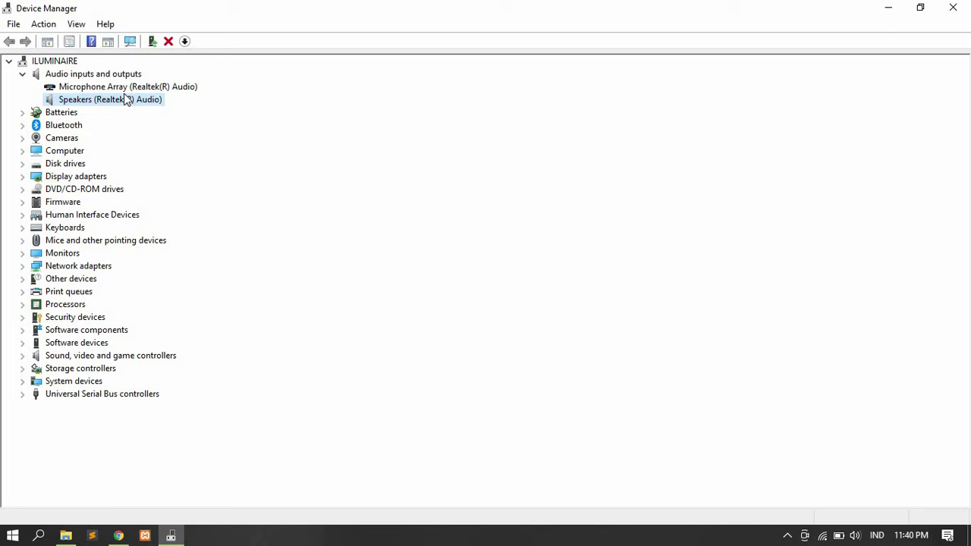
Step: Select the Batteries category and expand it to view its devices
{"action": "left_click", "coordinate": [35, 113]}
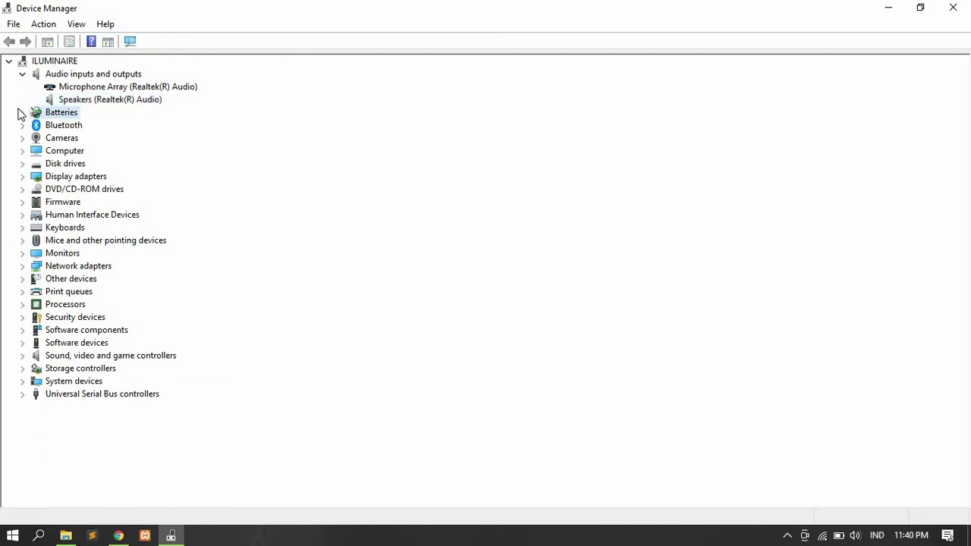
{"action": "left_click", "coordinate": [23, 114]}
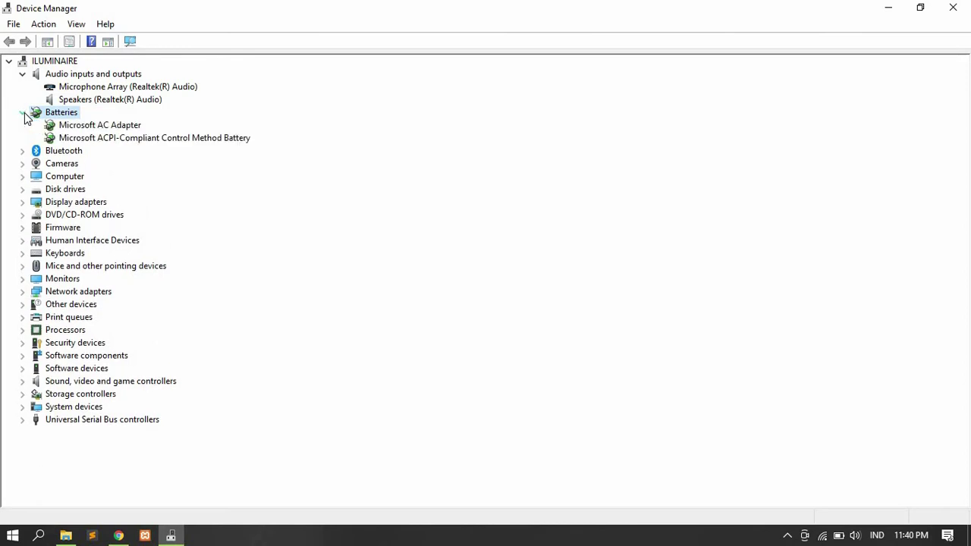
{"action": "left_click", "coordinate": [23, 114]}
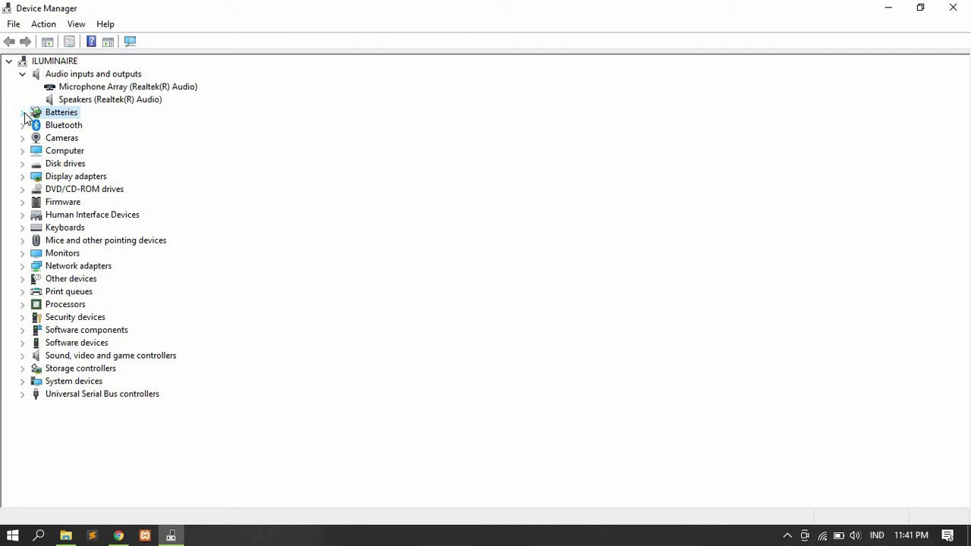
{"action": "left_click", "coordinate": [22, 112]}
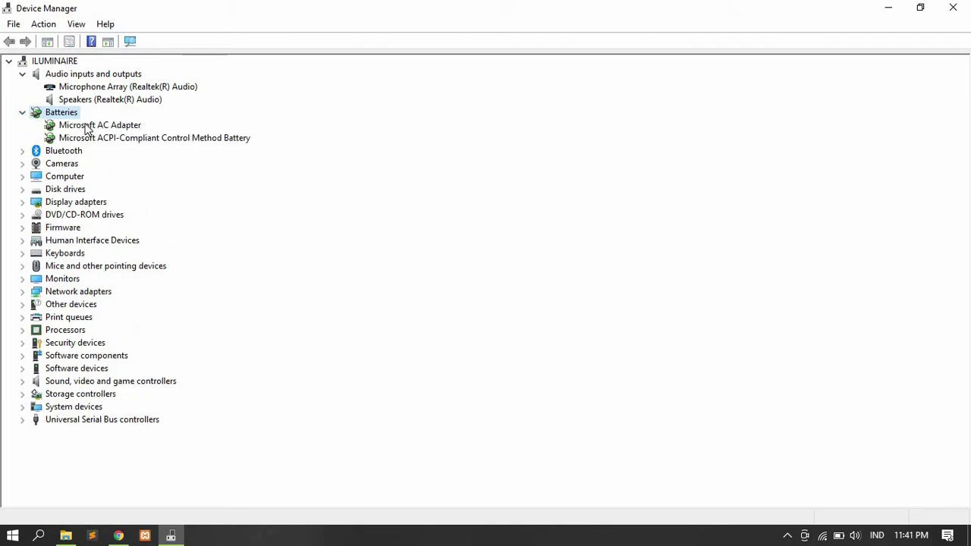
Step: Expand the Bluetooth, Cameras, Computer and Disk drives categories to examine the devices in each
{"action": "left_click", "coordinate": [23, 151]}
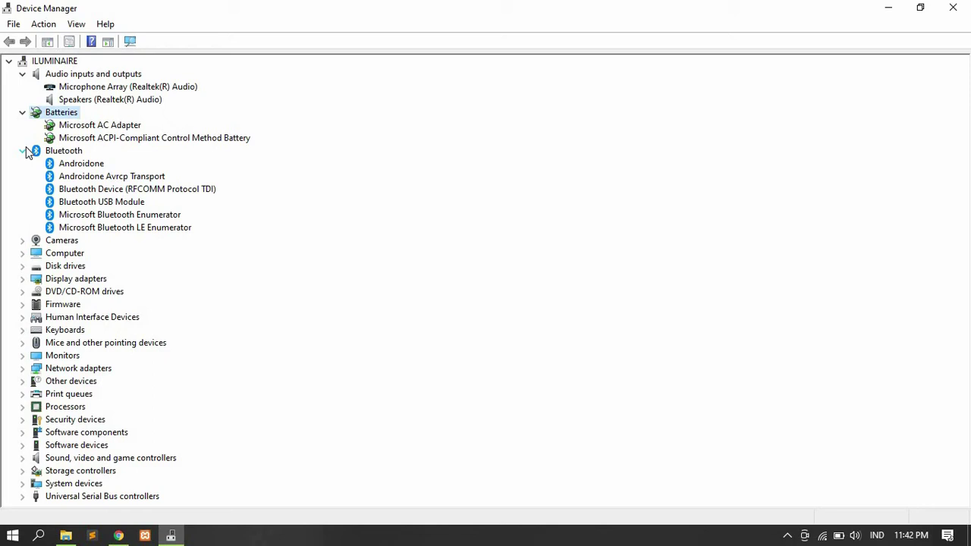
{"action": "left_click", "coordinate": [22, 240]}
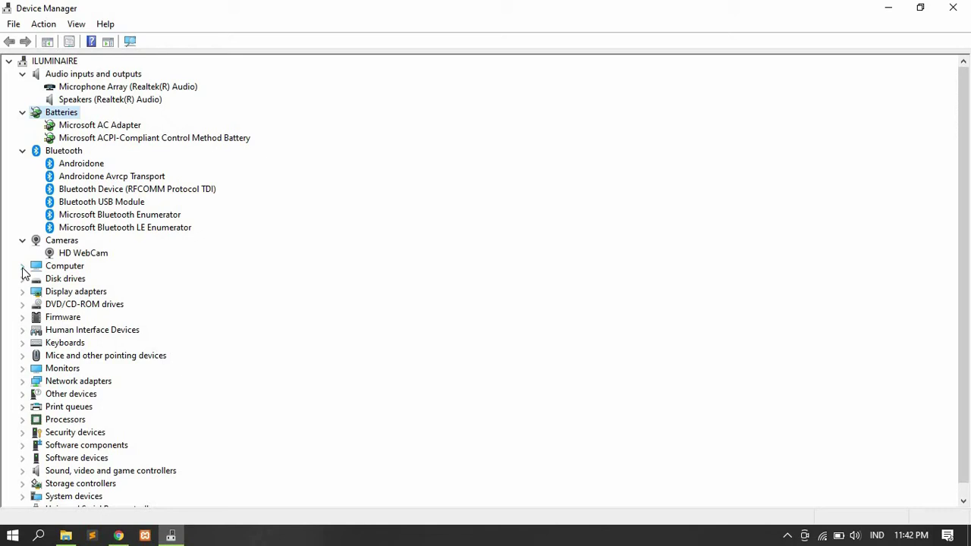
{"action": "left_click", "coordinate": [22, 267]}
{"action": "scroll", "coordinate": [147, 276], "scroll_direction": "down", "scroll_amount": 1}
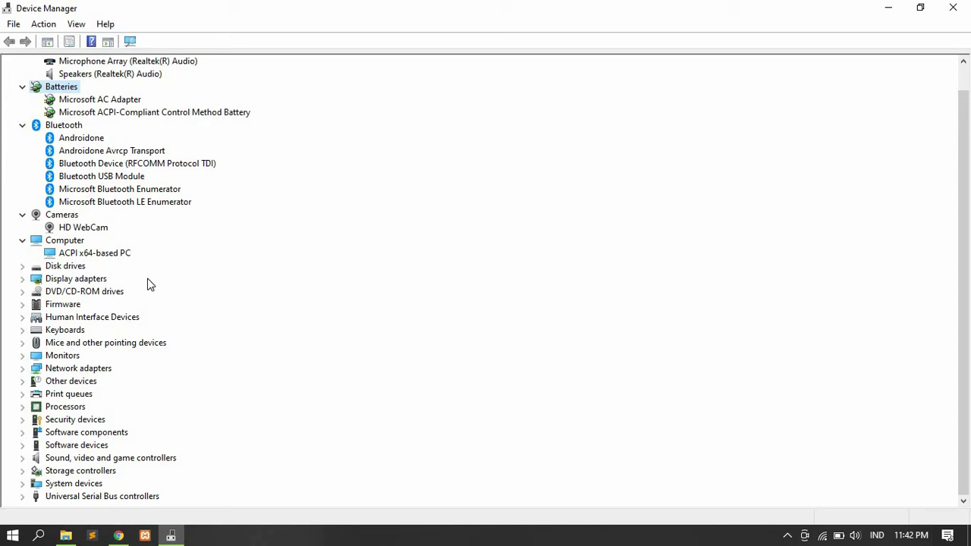
{"action": "left_click", "coordinate": [23, 267]}
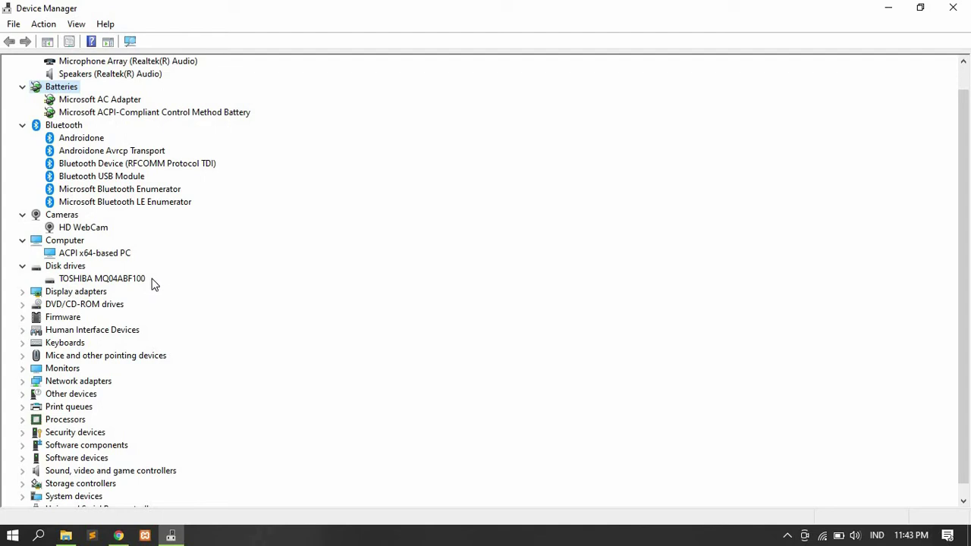
Step: Collapse all expanded device categories, from Computer up to Audio inputs and outputs, as well as Disk drives
{"action": "left_click", "coordinate": [23, 240]}
{"action": "left_click", "coordinate": [22, 215]}
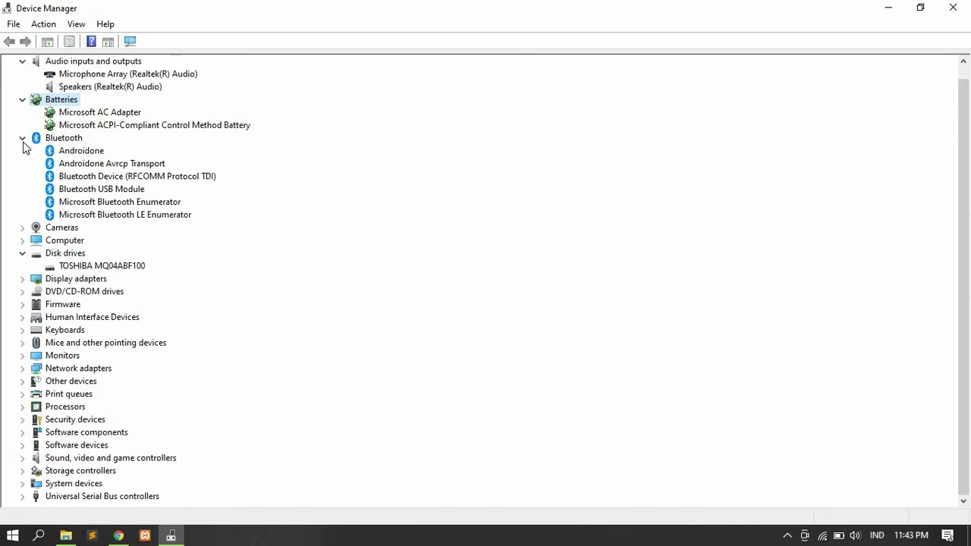
{"action": "left_click", "coordinate": [22, 137]}
{"action": "left_click", "coordinate": [23, 112]}
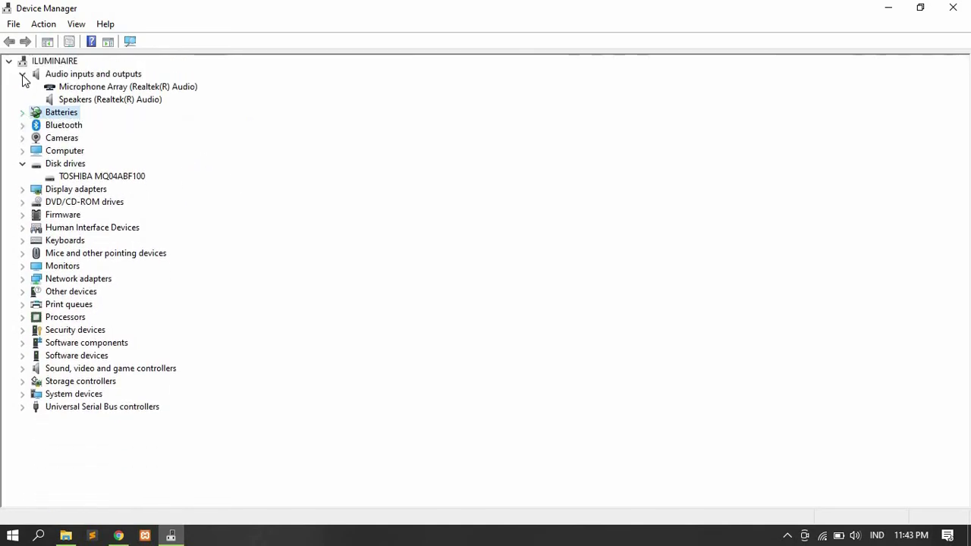
{"action": "left_click", "coordinate": [22, 73]}
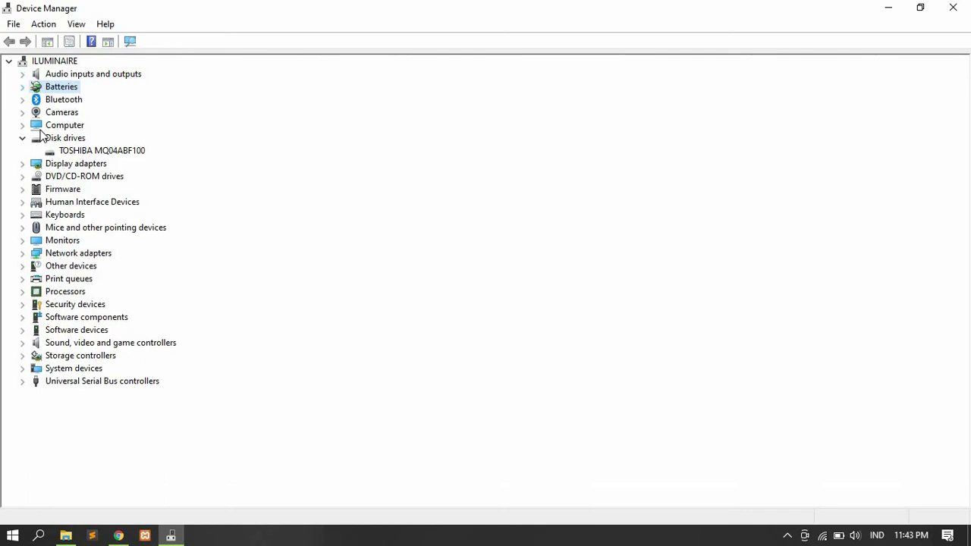
{"action": "left_click", "coordinate": [24, 138]}
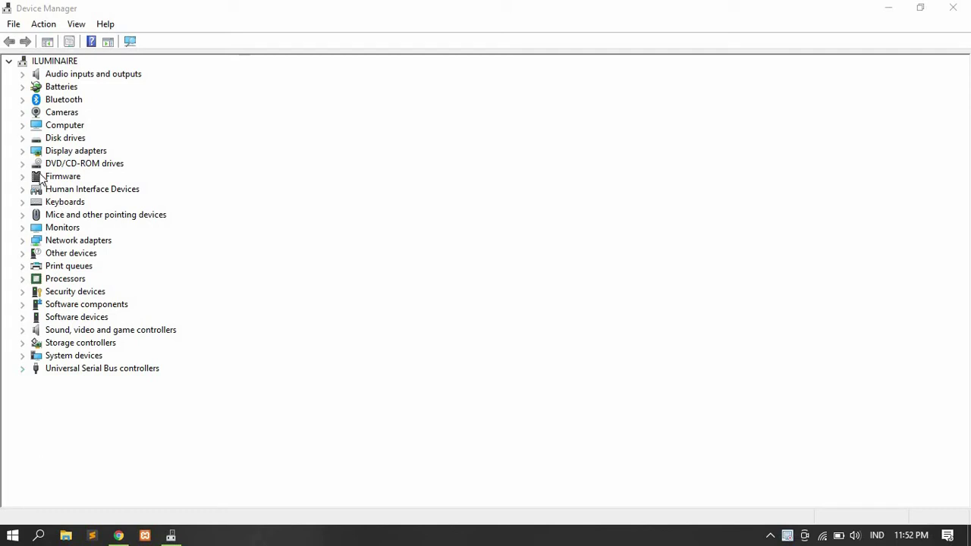
Step: Examine the Intel(R) UHD Graphics 620 and NVIDIA GeForce MX230 entries under Display adapters, and collapse the category
{"action": "left_click", "coordinate": [22, 151]}
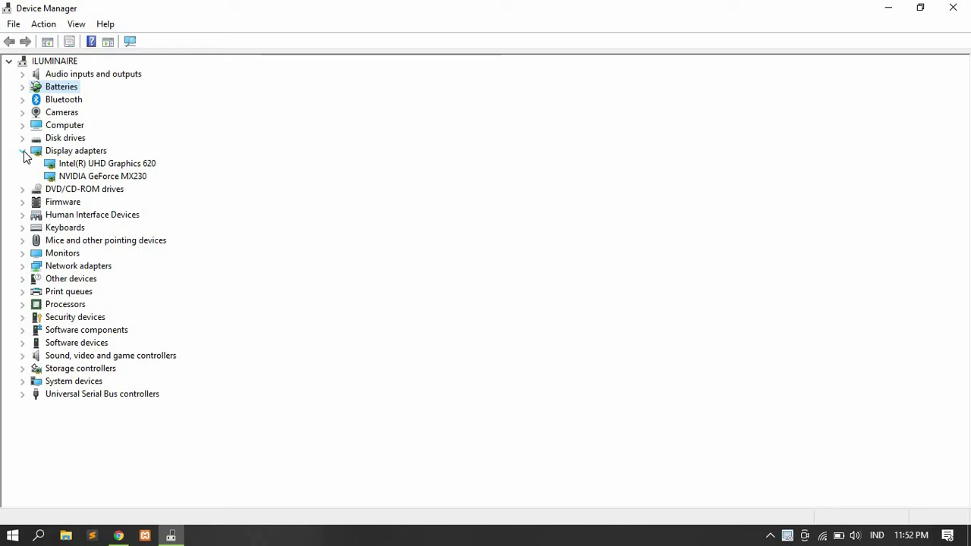
{"action": "left_click", "coordinate": [72, 166]}
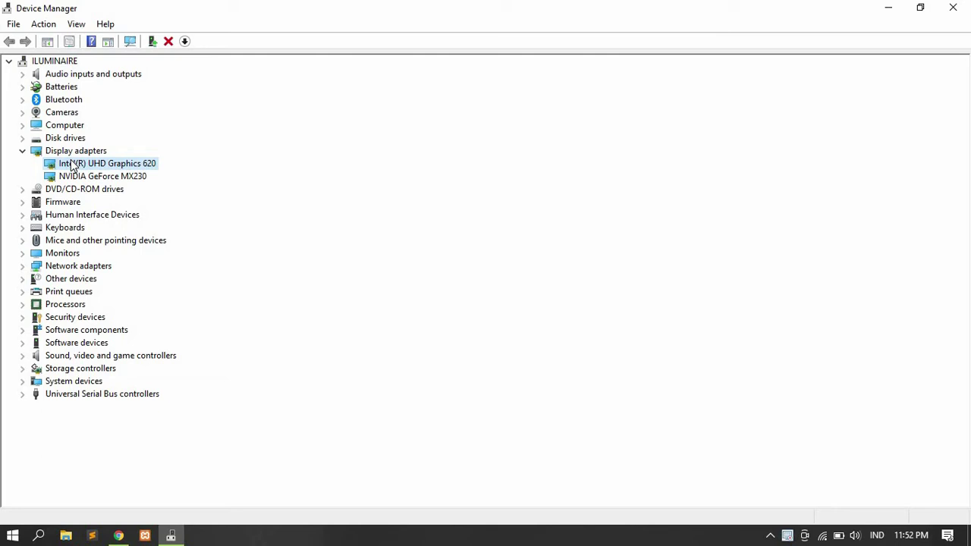
{"action": "left_click", "coordinate": [81, 177]}
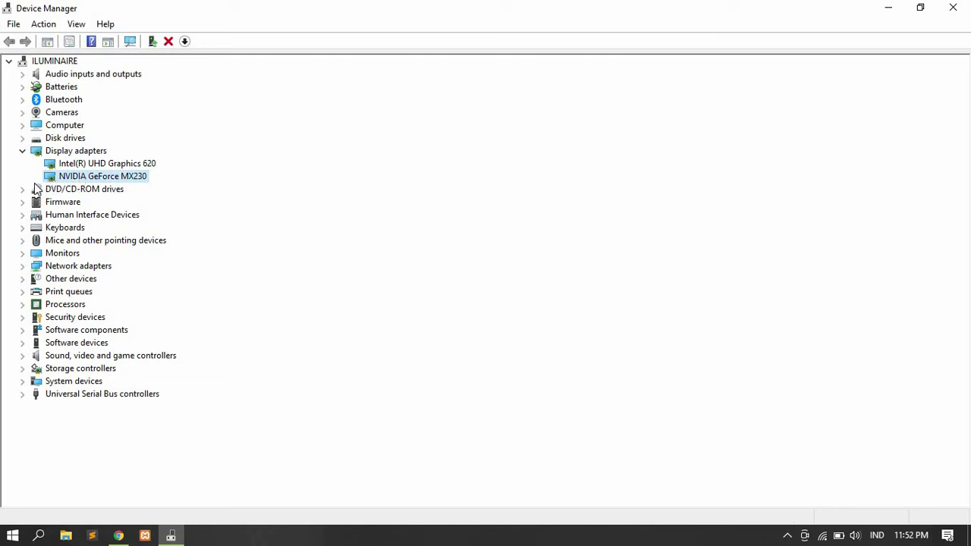
{"action": "left_click", "coordinate": [22, 151]}
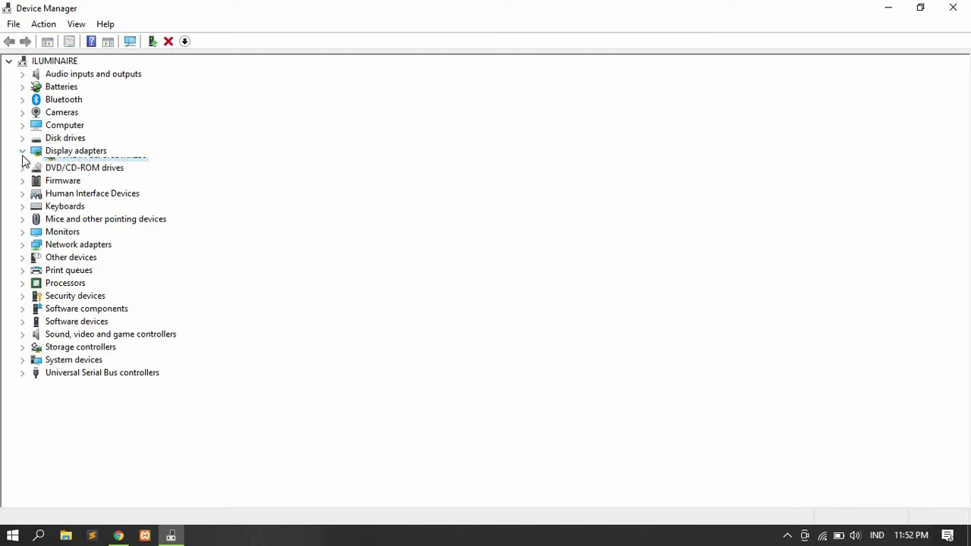
Step: Examine the devices under DVD/CD-ROM drives and Firmware, collapsing each category after viewing it
{"action": "left_click", "coordinate": [22, 163]}
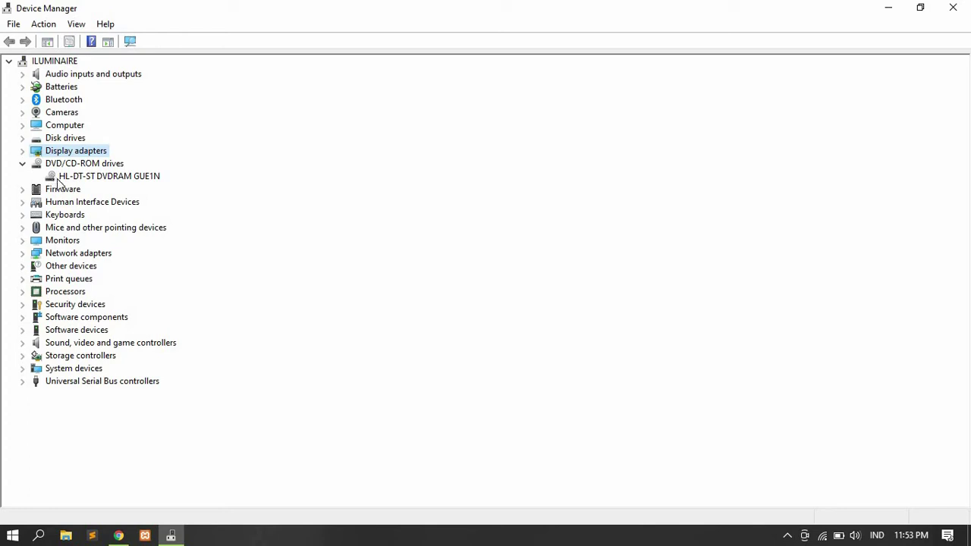
{"action": "left_click", "coordinate": [22, 163]}
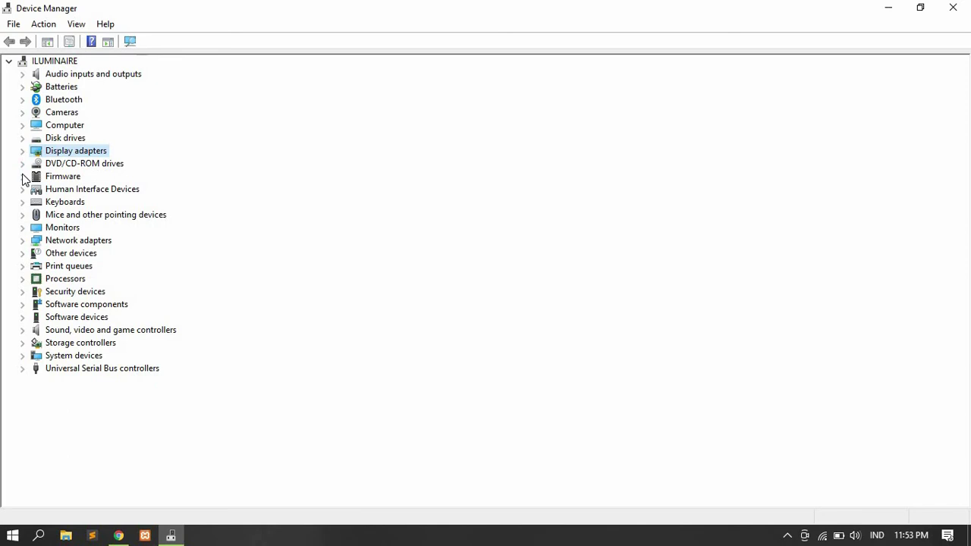
{"action": "left_click", "coordinate": [22, 176]}
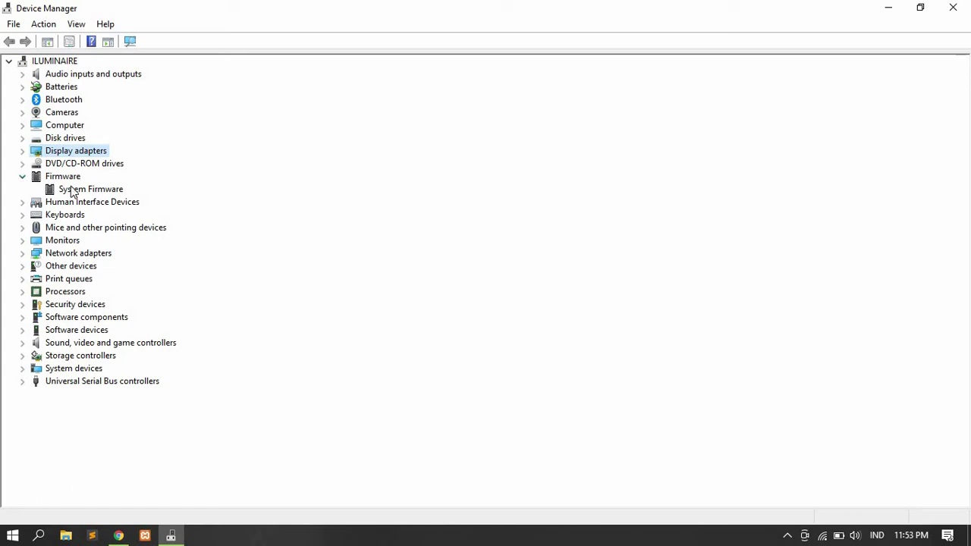
{"action": "left_click", "coordinate": [22, 177]}
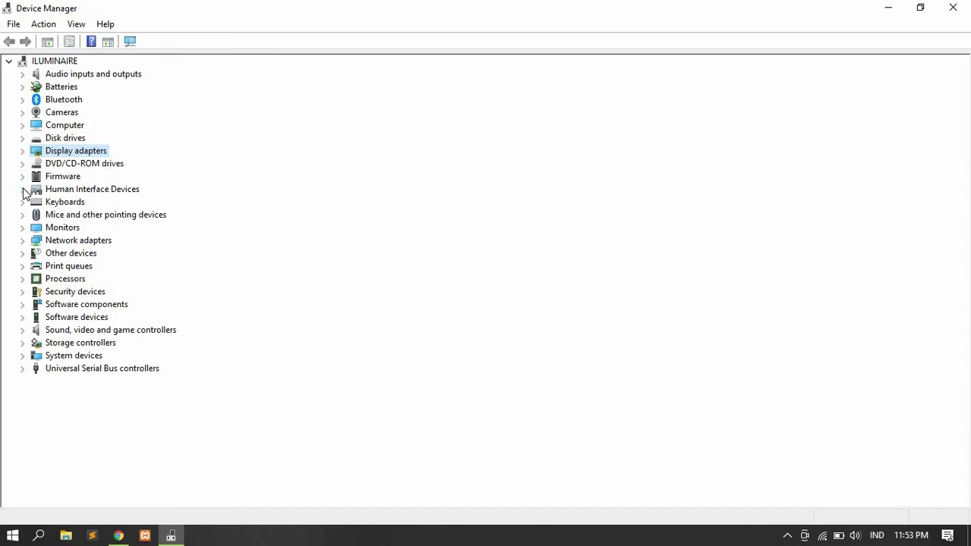
Step: Examine the devices under Human Interface Devices, Keyboards, and Mice and other pointing devices, collapsing each category after viewing it
{"action": "left_click", "coordinate": [22, 189]}
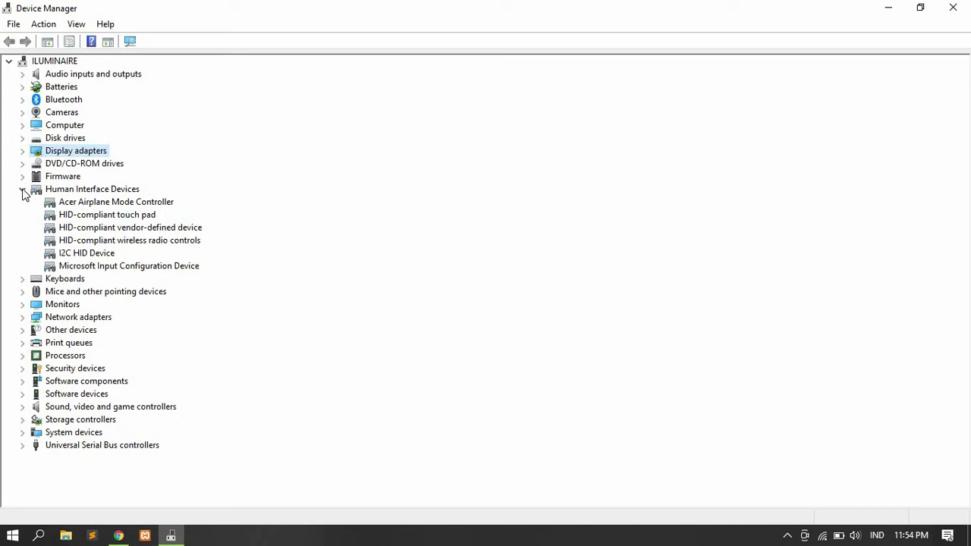
{"action": "left_click", "coordinate": [22, 190]}
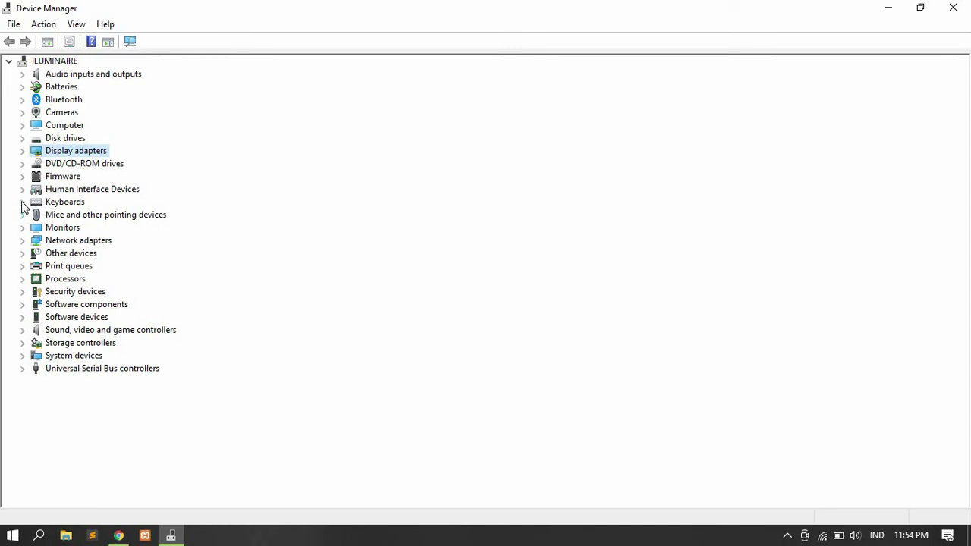
{"action": "left_click", "coordinate": [22, 202]}
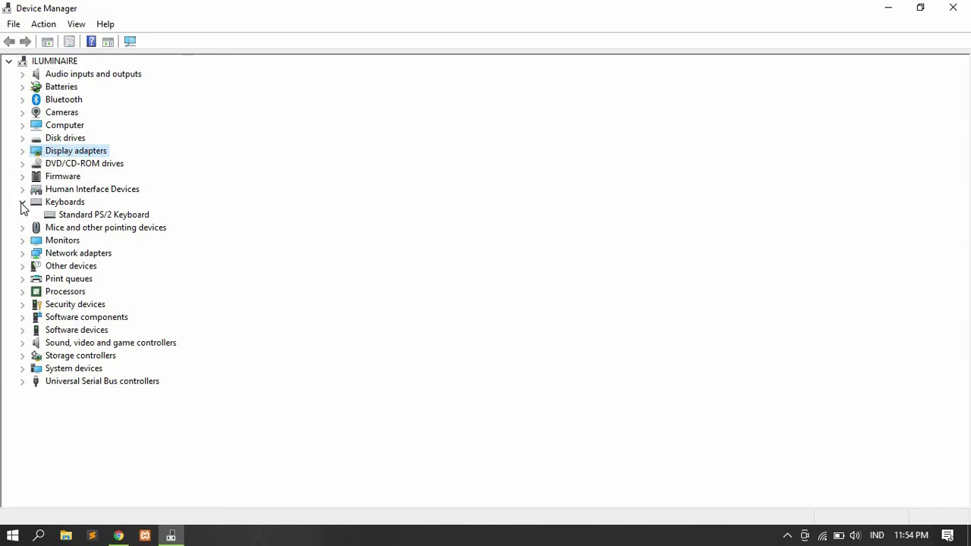
{"action": "left_click", "coordinate": [21, 203]}
{"action": "left_click", "coordinate": [22, 216]}
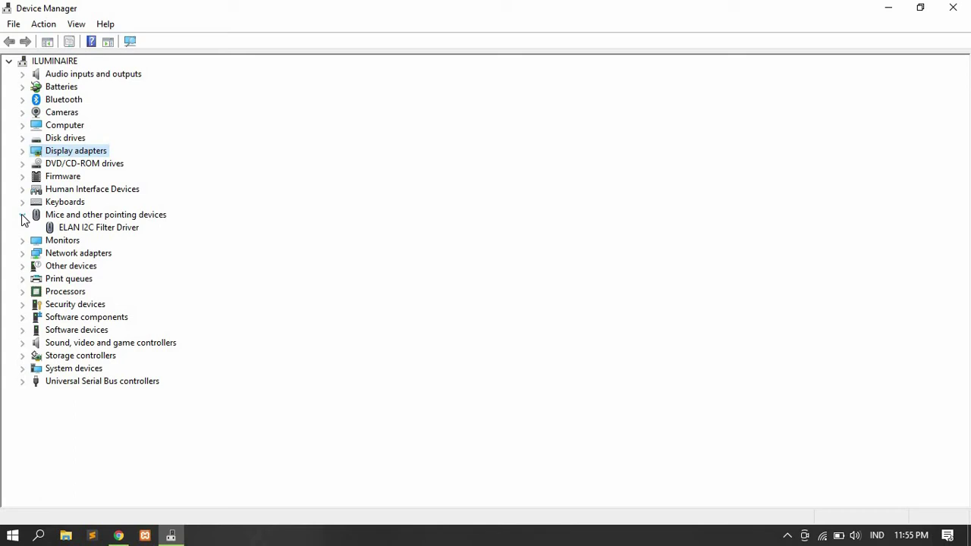
{"action": "left_click", "coordinate": [22, 216]}
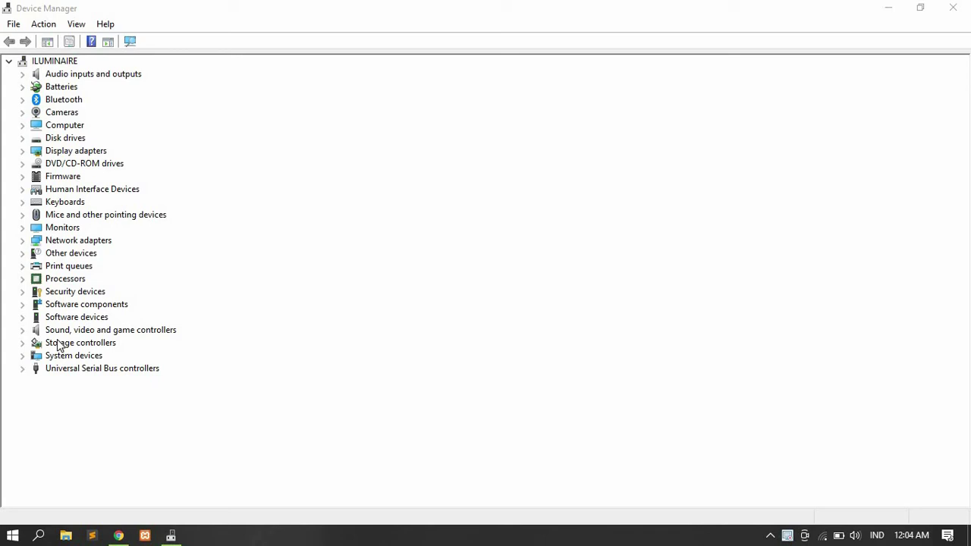
Step: View the device under Monitors, collapse that category and expand Network adapters to examine its devices
{"action": "left_click", "coordinate": [22, 231]}
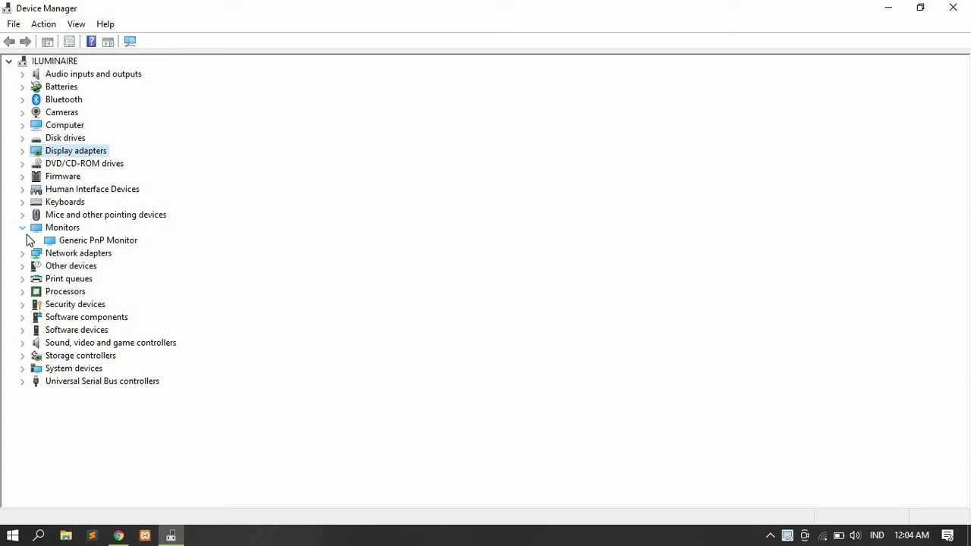
{"action": "left_click", "coordinate": [22, 228]}
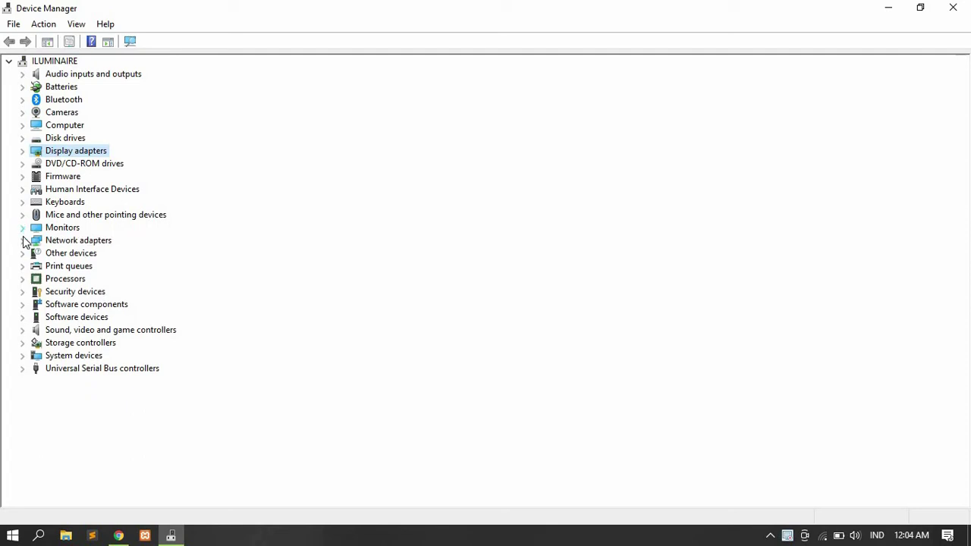
{"action": "left_click", "coordinate": [22, 240]}
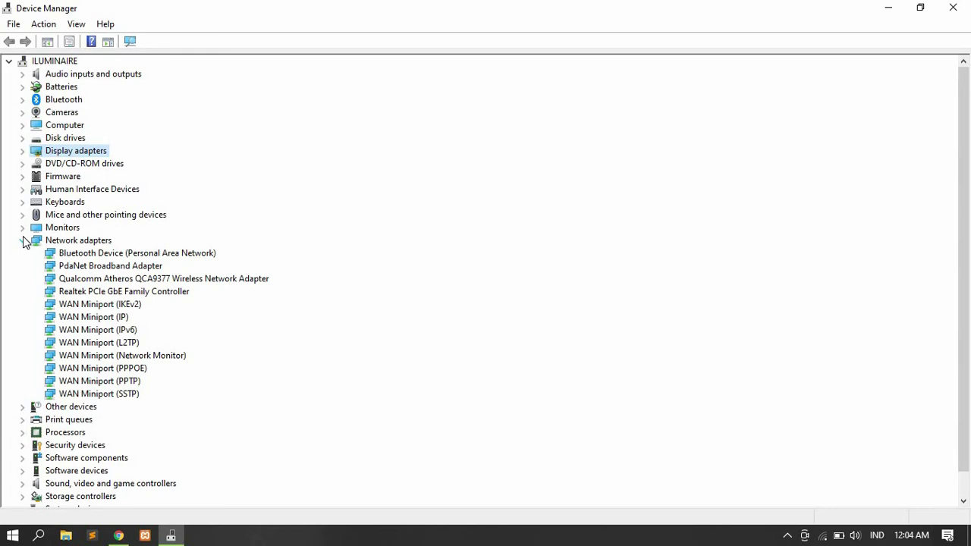
Step: Collapse Network adapters and examine the devices under Other devices and Print queues, collapsing each category after viewing it
{"action": "left_click", "coordinate": [22, 240]}
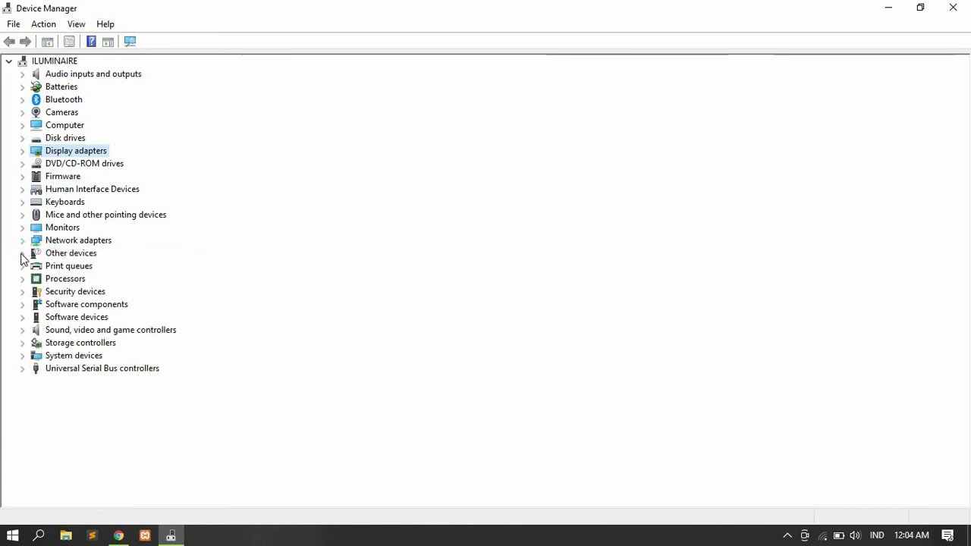
{"action": "left_click", "coordinate": [22, 254]}
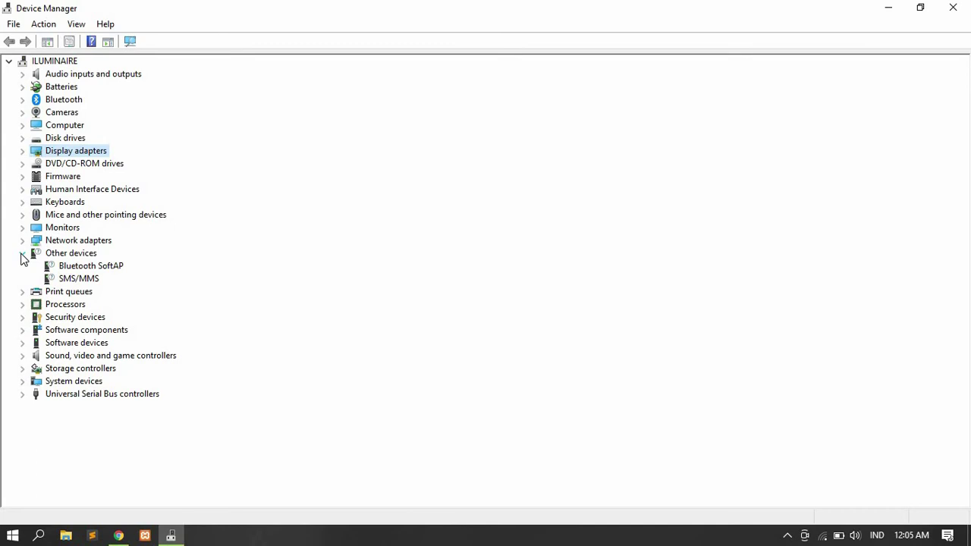
{"action": "left_click", "coordinate": [22, 254]}
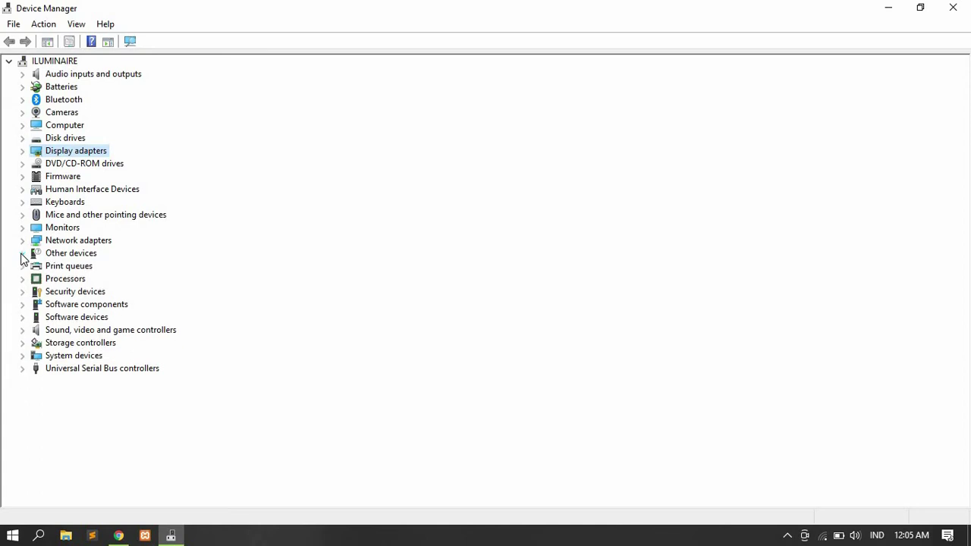
{"action": "left_click", "coordinate": [22, 267]}
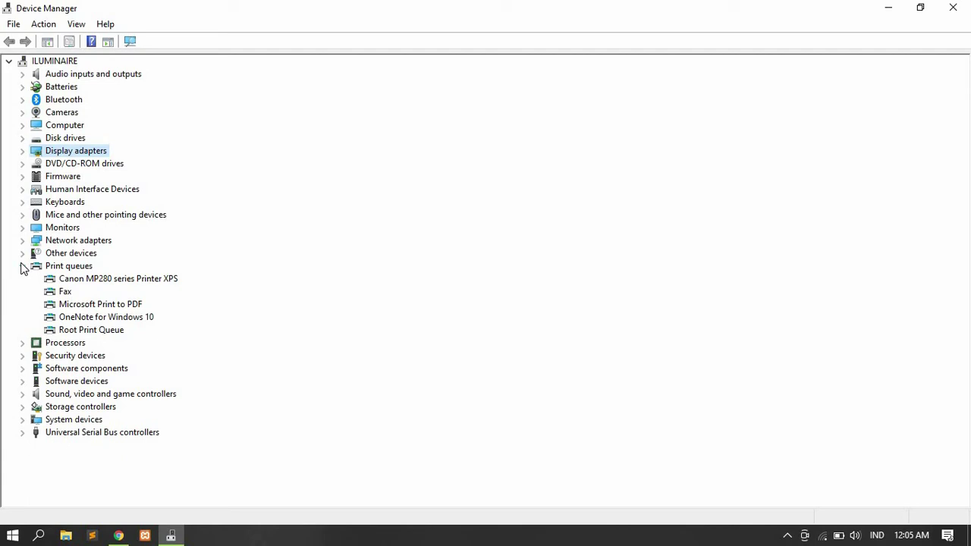
{"action": "left_click", "coordinate": [22, 266]}
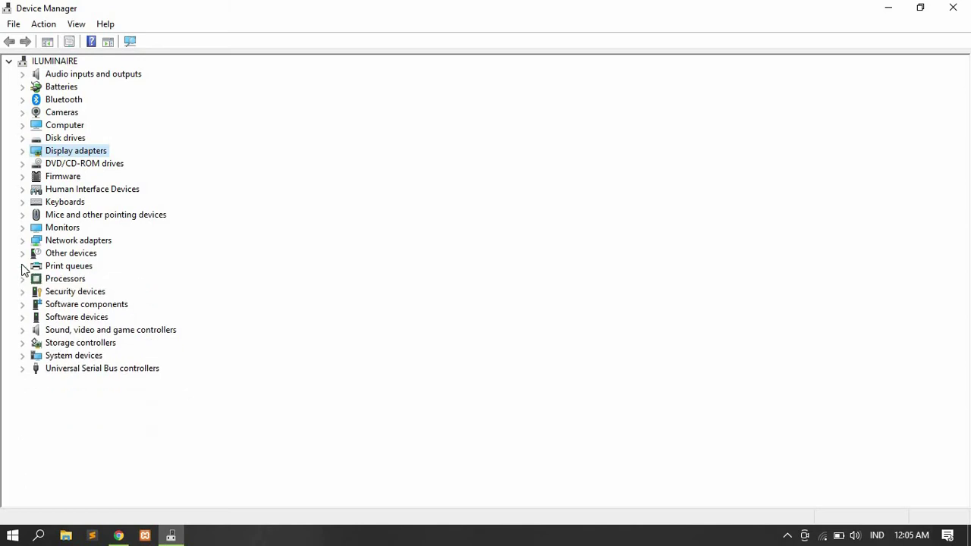
Step: Examine the devices under Processors and Security devices, collapsing each category after viewing it
{"action": "left_click", "coordinate": [22, 279]}
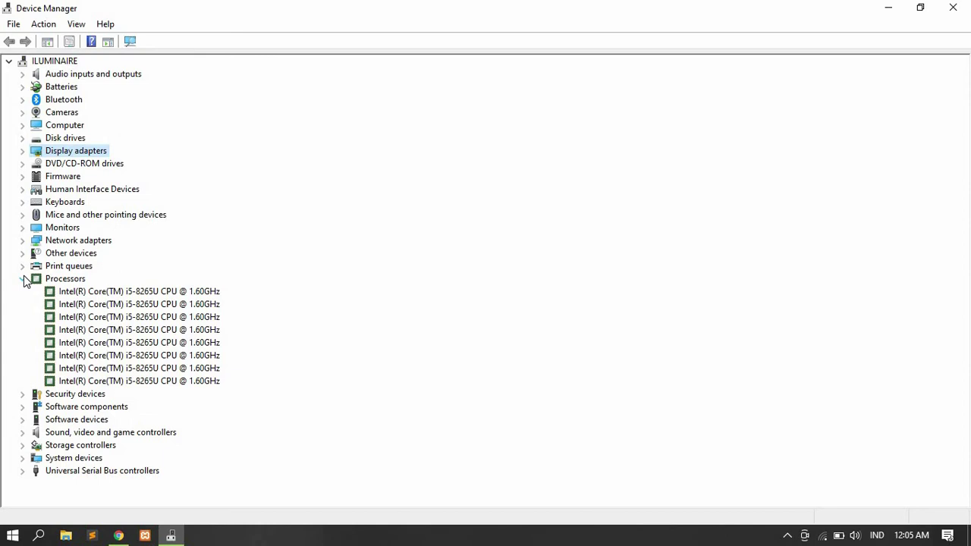
{"action": "left_click", "coordinate": [24, 277]}
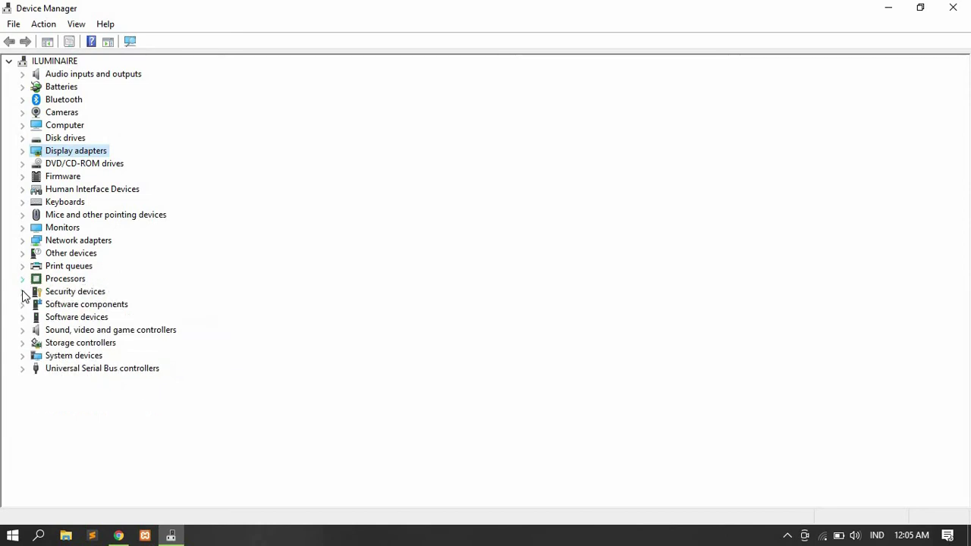
{"action": "left_click", "coordinate": [22, 292]}
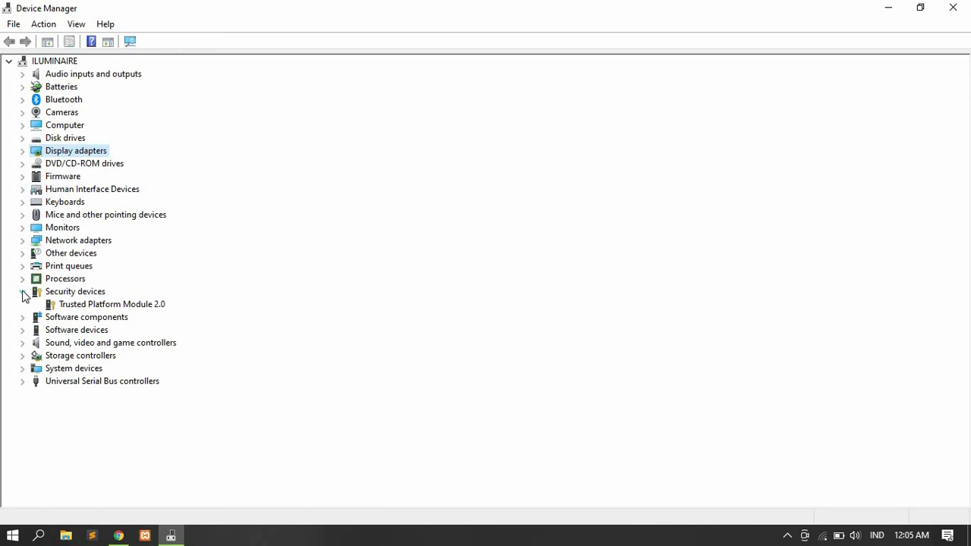
{"action": "left_click", "coordinate": [22, 292]}
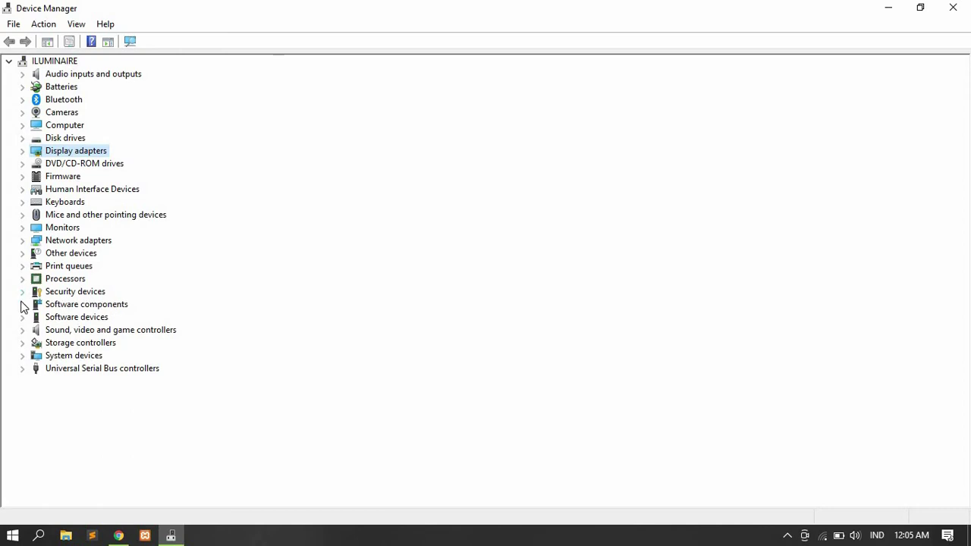
Step: Examine the entries under Software components and Software devices, collapsing each category after viewing it
{"action": "left_click", "coordinate": [22, 304]}
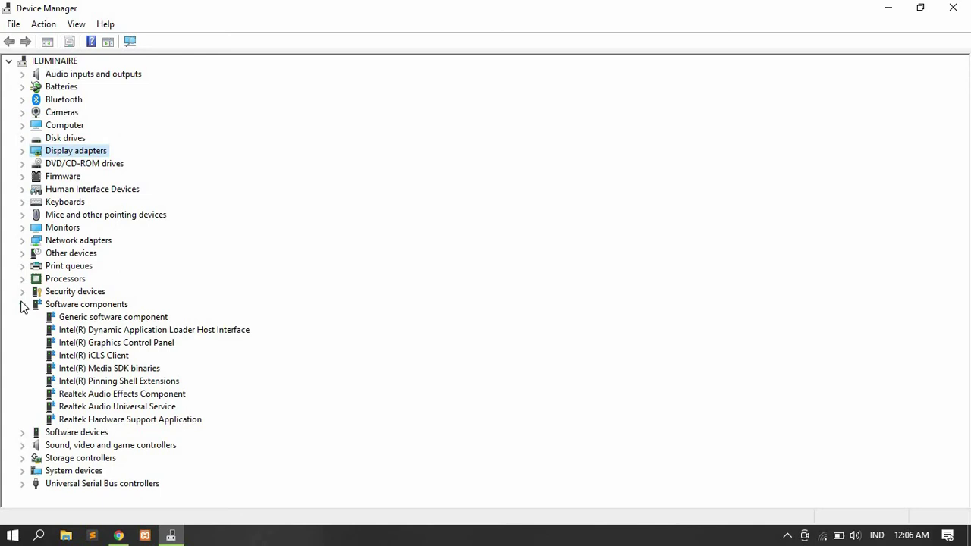
{"action": "left_click", "coordinate": [22, 304]}
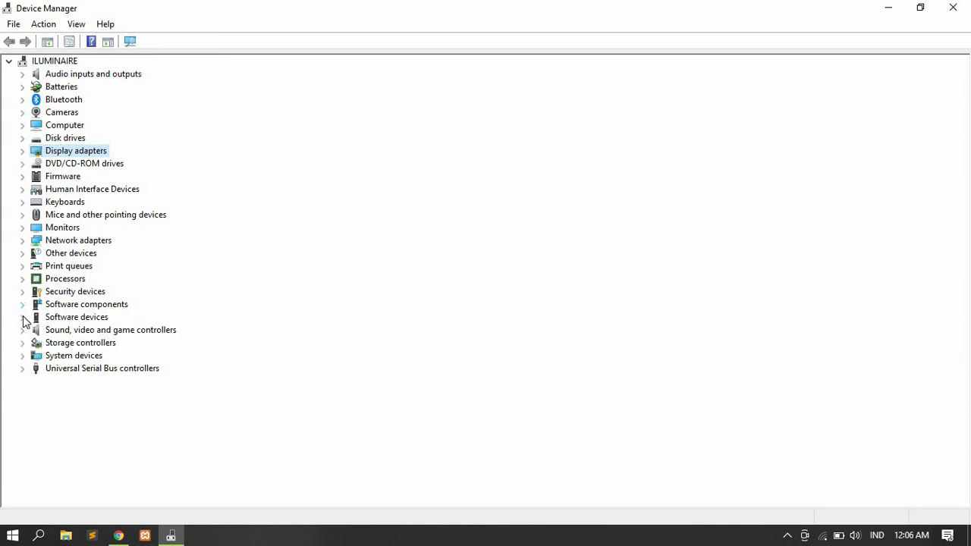
{"action": "left_click", "coordinate": [22, 317]}
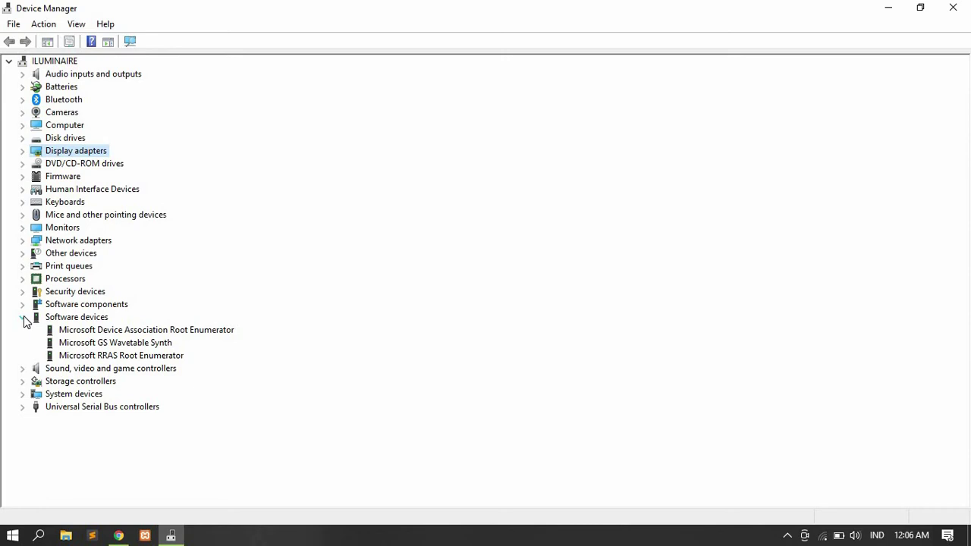
{"action": "left_click", "coordinate": [23, 318]}
Step: Examine the devices under Sound, video and game controllers and Storage controllers, collapsing each category after viewing it
{"action": "left_click", "coordinate": [23, 330]}
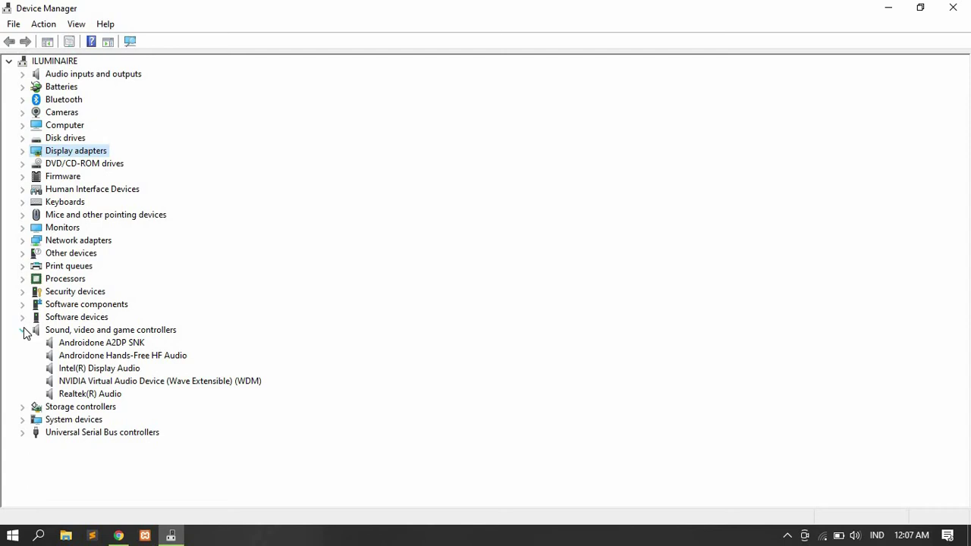
{"action": "left_click", "coordinate": [23, 330]}
{"action": "left_click", "coordinate": [22, 343]}
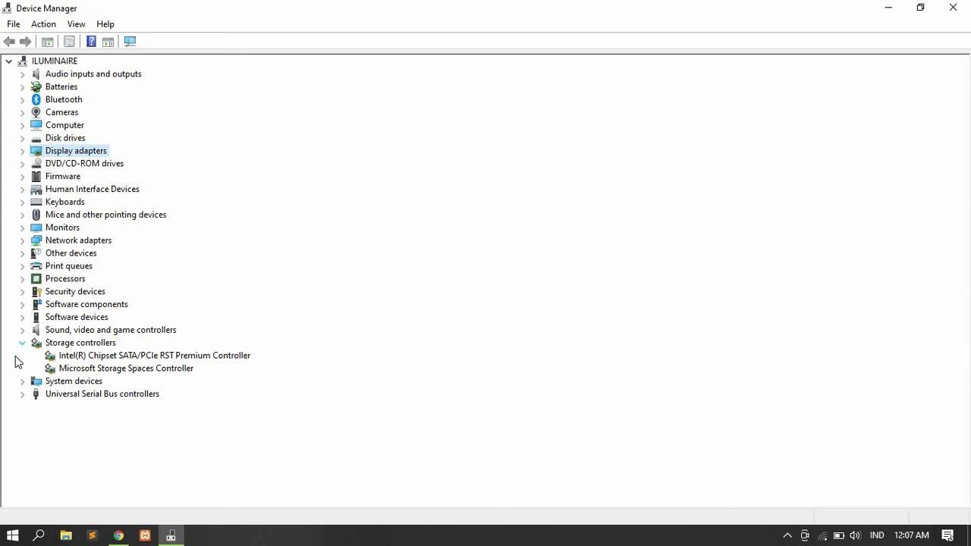
{"action": "left_click", "coordinate": [23, 343]}
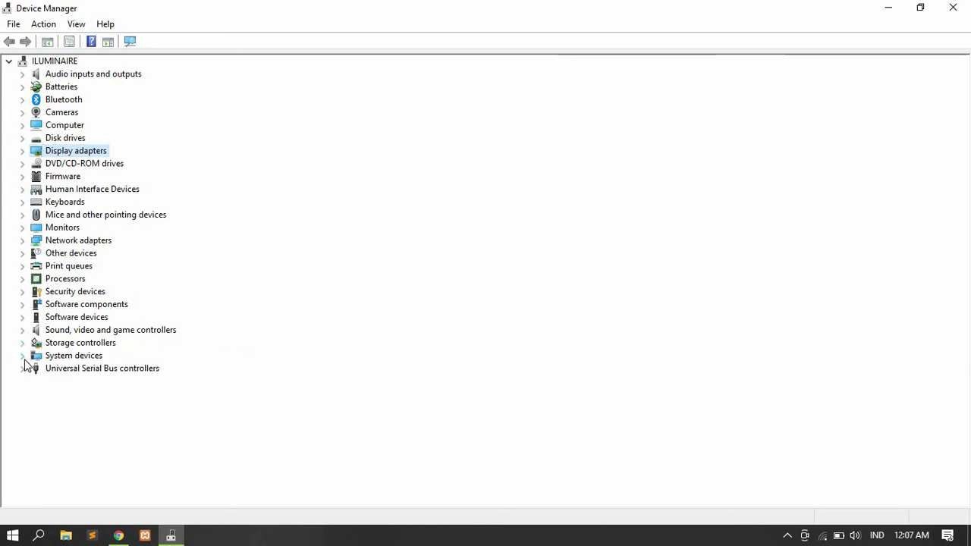
Step: Expand System devices and Universal Serial Bus controllers to examine the devices in both categories
{"action": "left_click", "coordinate": [23, 356]}
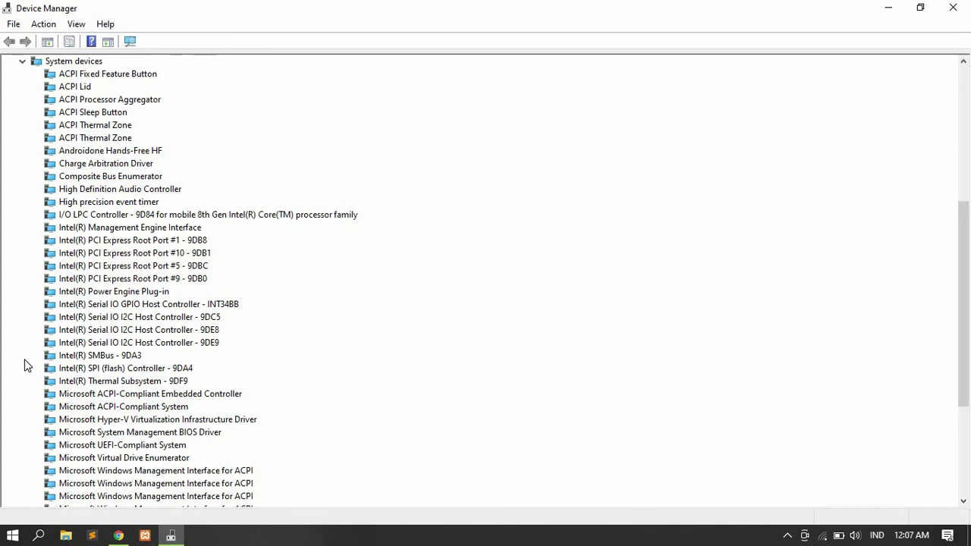
{"action": "scroll", "coordinate": [25, 366], "scroll_direction": "down", "scroll_amount": 5}
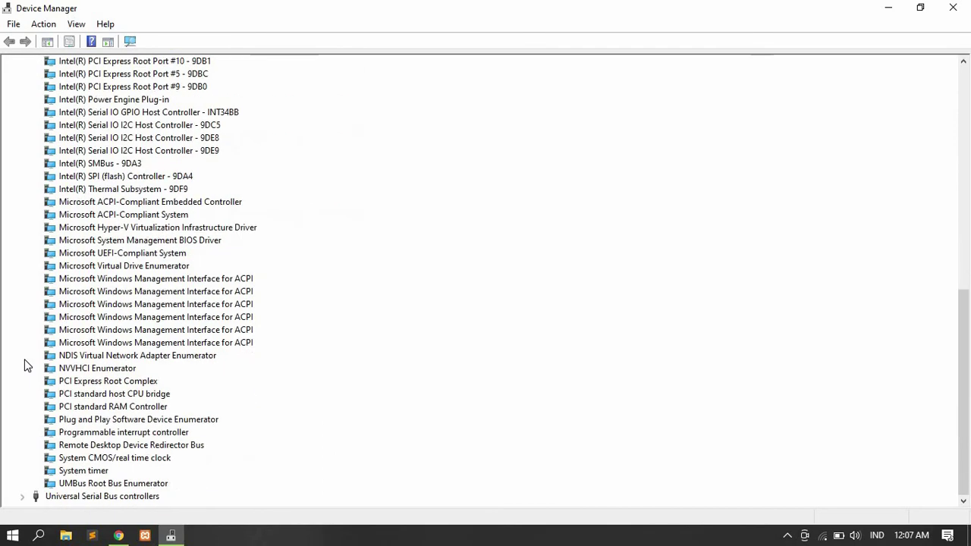
{"action": "left_click", "coordinate": [22, 497]}
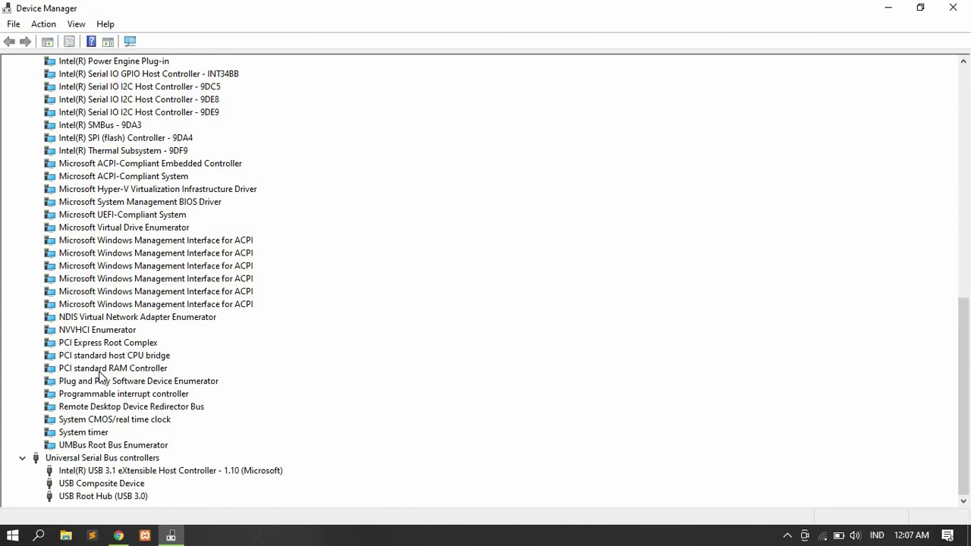
{"action": "left_click", "coordinate": [110, 458]}
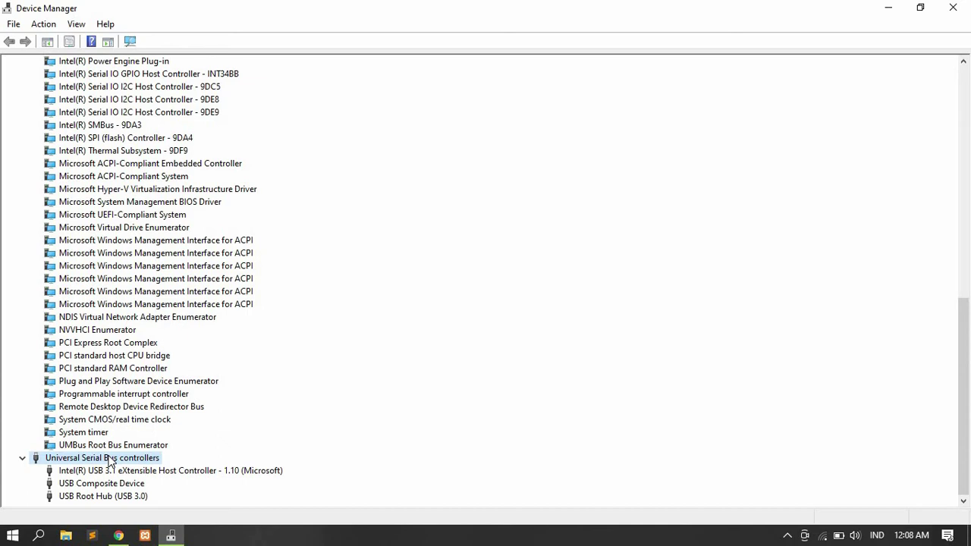
Step: Collapse the Universal Serial Bus controllers and System devices categories
{"action": "left_click", "coordinate": [24, 459]}
{"action": "left_click", "coordinate": [27, 499]}
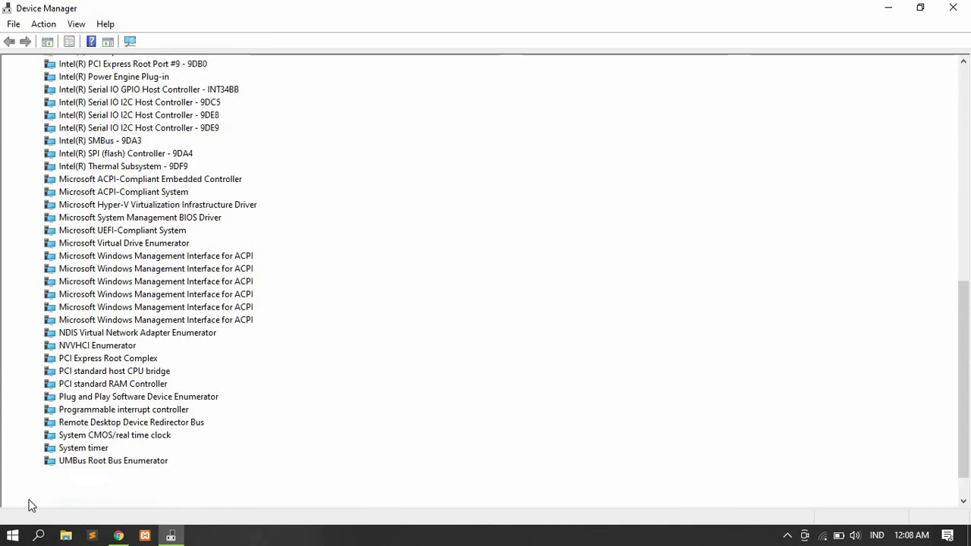
{"action": "left_click", "coordinate": [24, 459]}
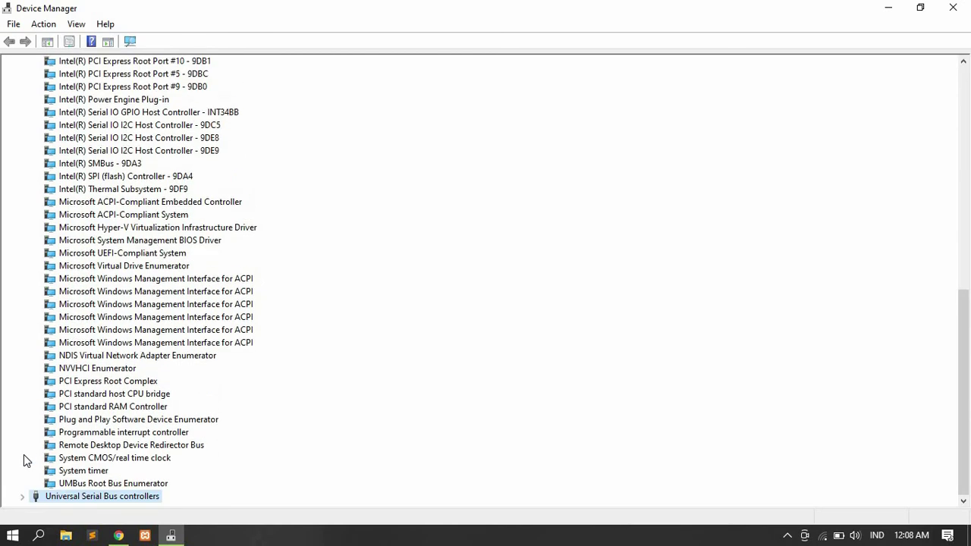
{"action": "scroll", "coordinate": [23, 459], "scroll_direction": "up", "scroll_amount": 11}
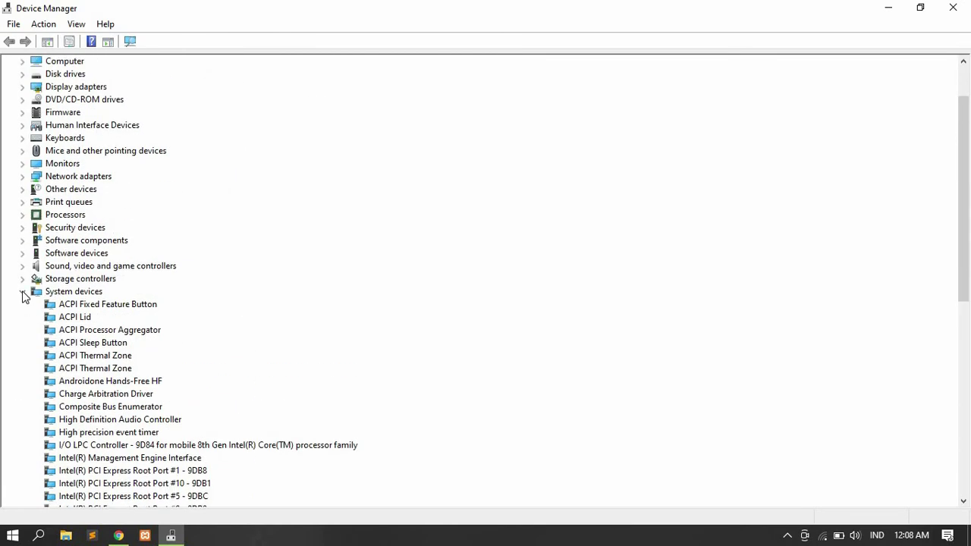
{"action": "left_click", "coordinate": [22, 294]}
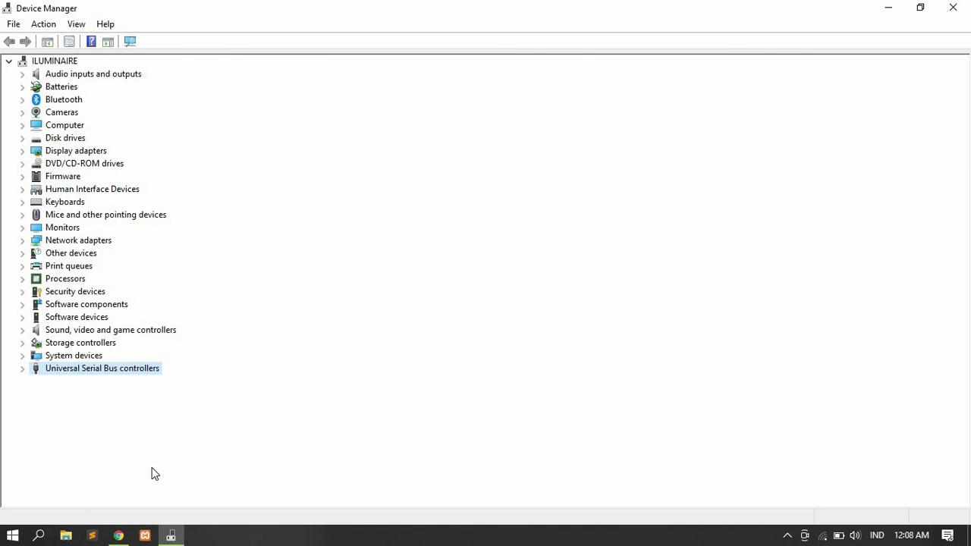
Step: Check the exam questions in Chrome, and open Disk Management maximized by searching Windows for "disk"
{"action": "left_click", "coordinate": [119, 537]}
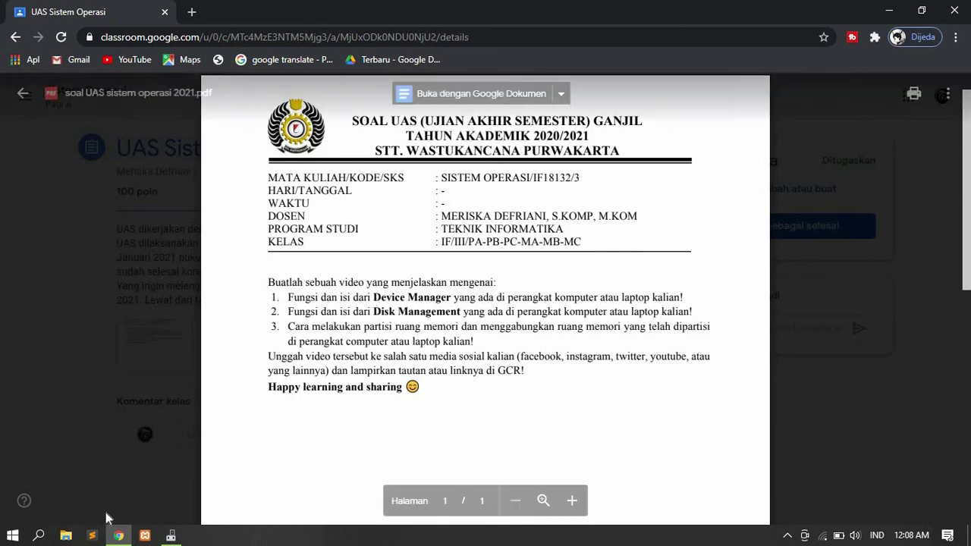
{"action": "left_click", "coordinate": [40, 537]}
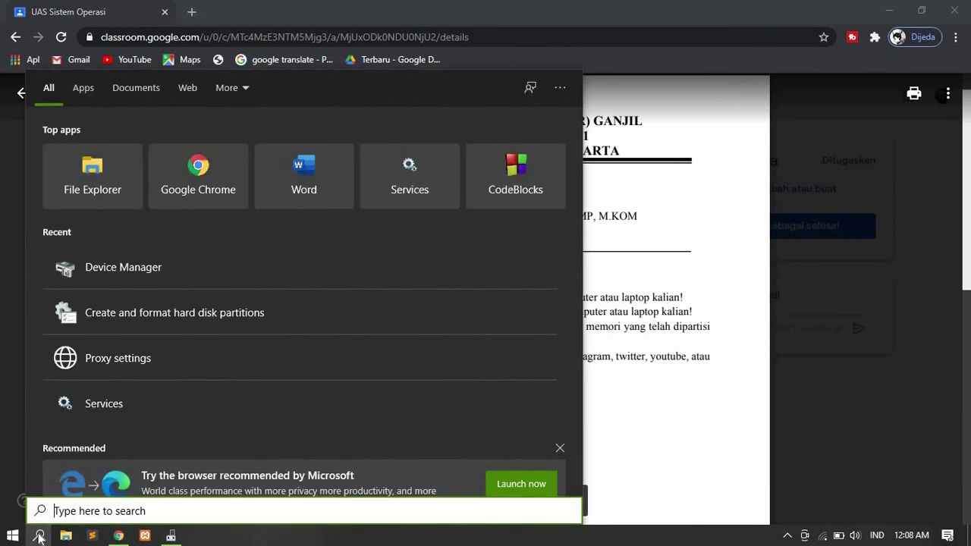
{"action": "type", "text": "du"}
{"action": "key", "text": "BackSpace"}
{"action": "type", "text": "i"}
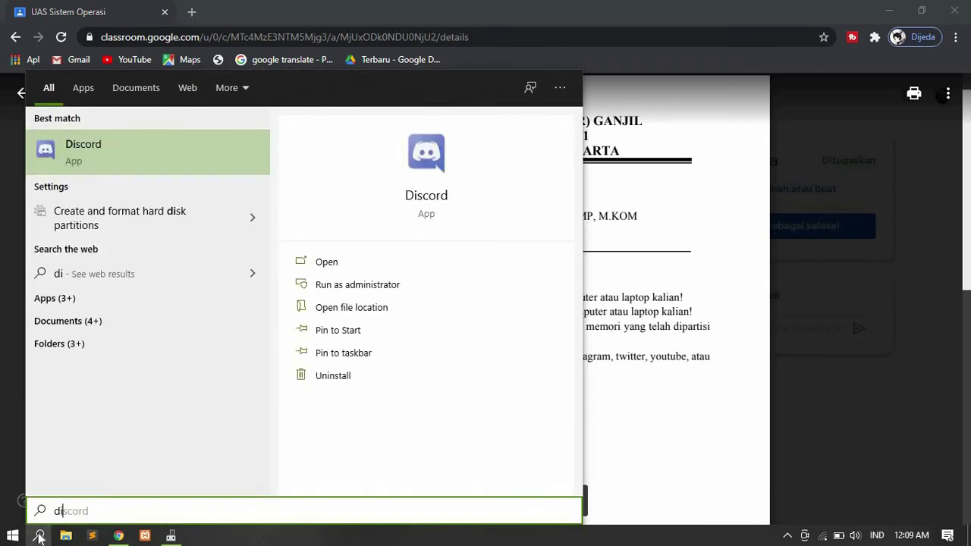
{"action": "type", "text": "s"}
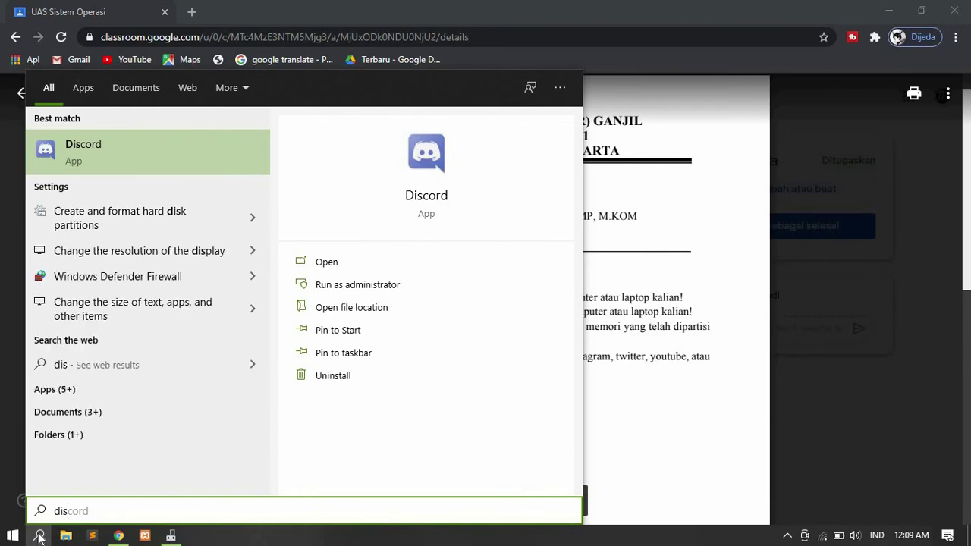
{"action": "type", "text": "k"}
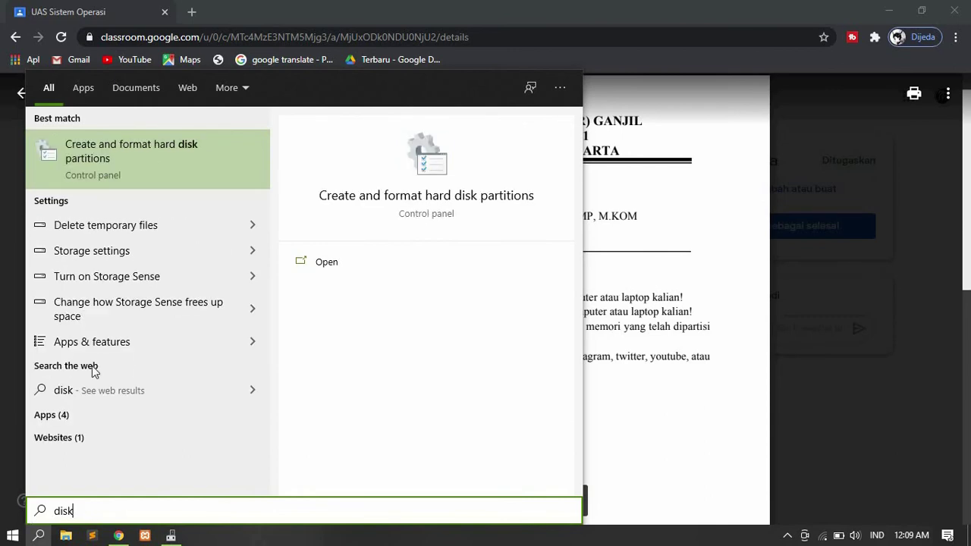
{"action": "left_click", "coordinate": [150, 145]}
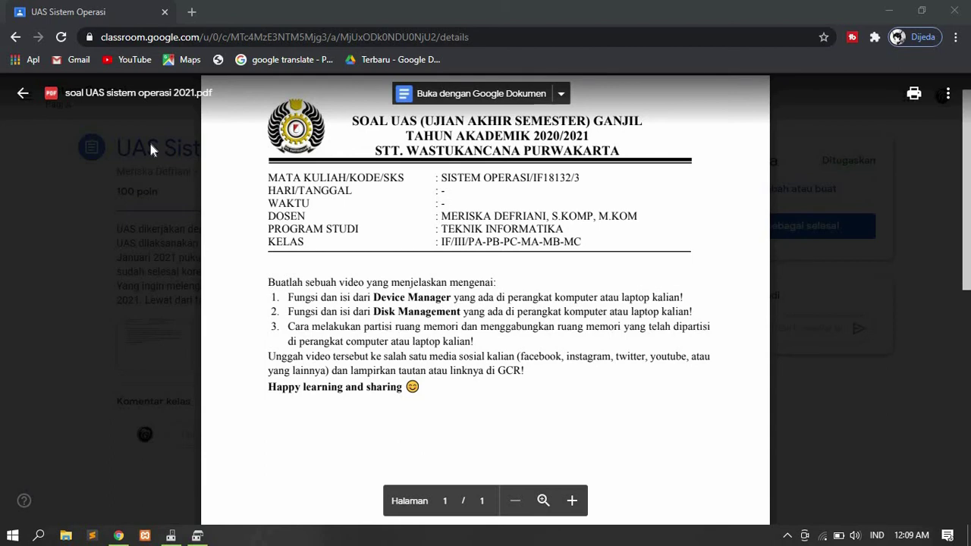
{"action": "left_click", "coordinate": [196, 537]}
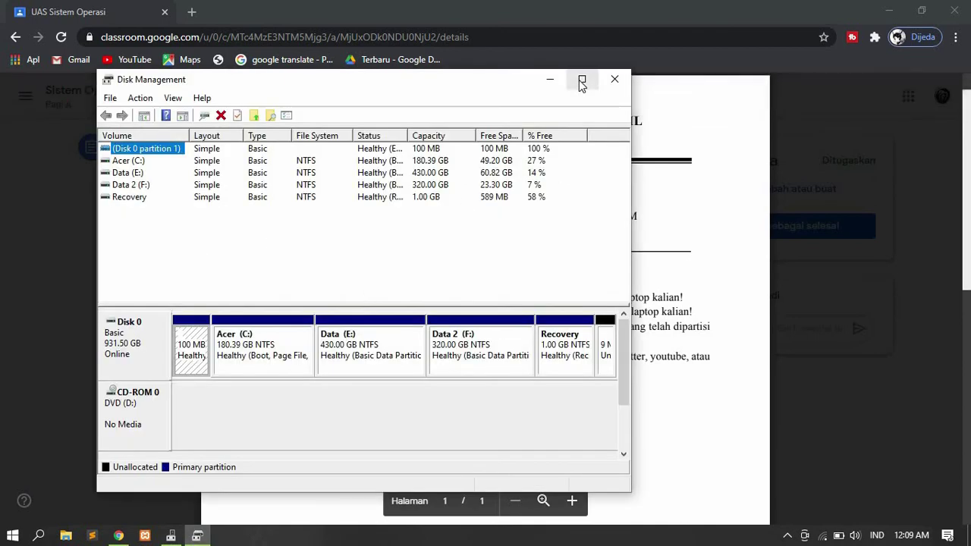
{"action": "left_click", "coordinate": [582, 80]}
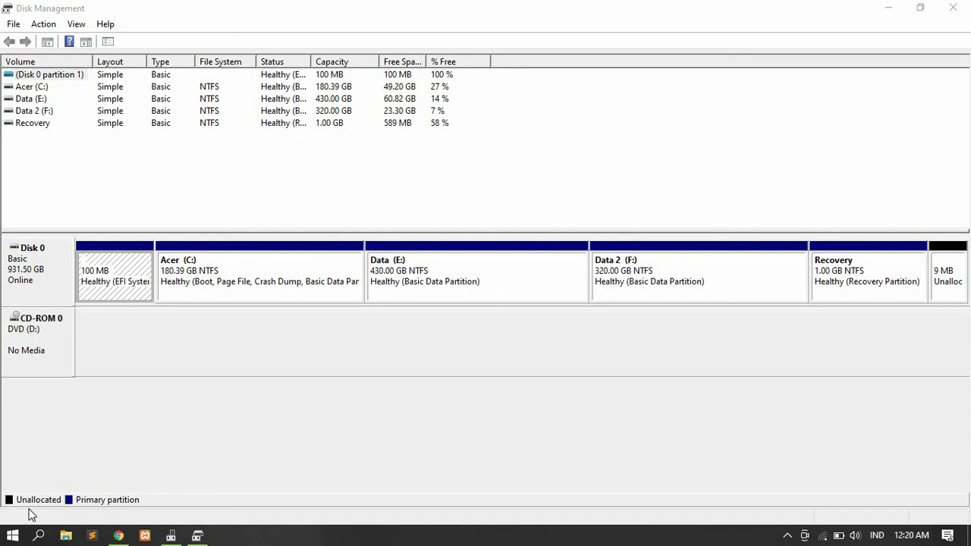
Step: Widen the Status column of the volume list, and sort the volumes by Volume in both directions and by Capacity in ascending order
{"action": "left_click", "coordinate": [35, 61]}
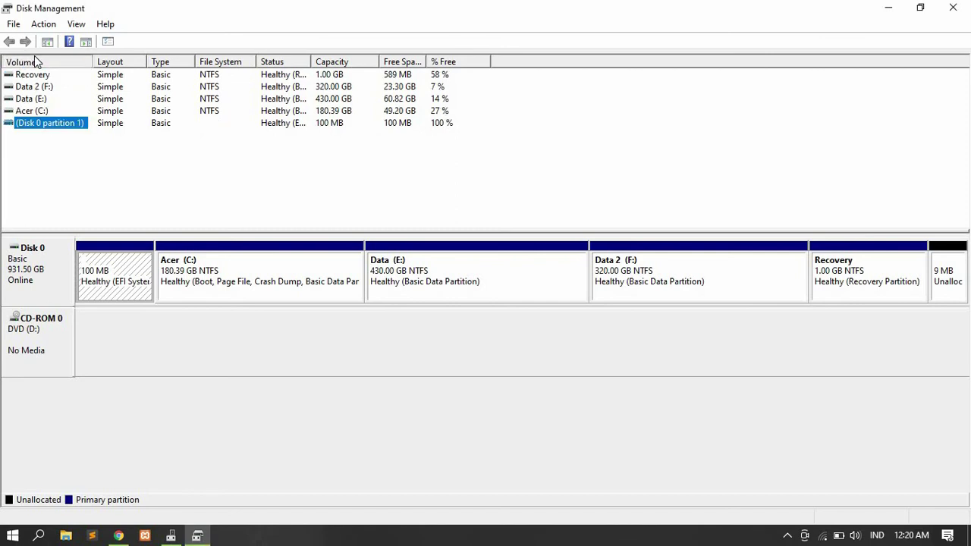
{"action": "left_click", "coordinate": [35, 61]}
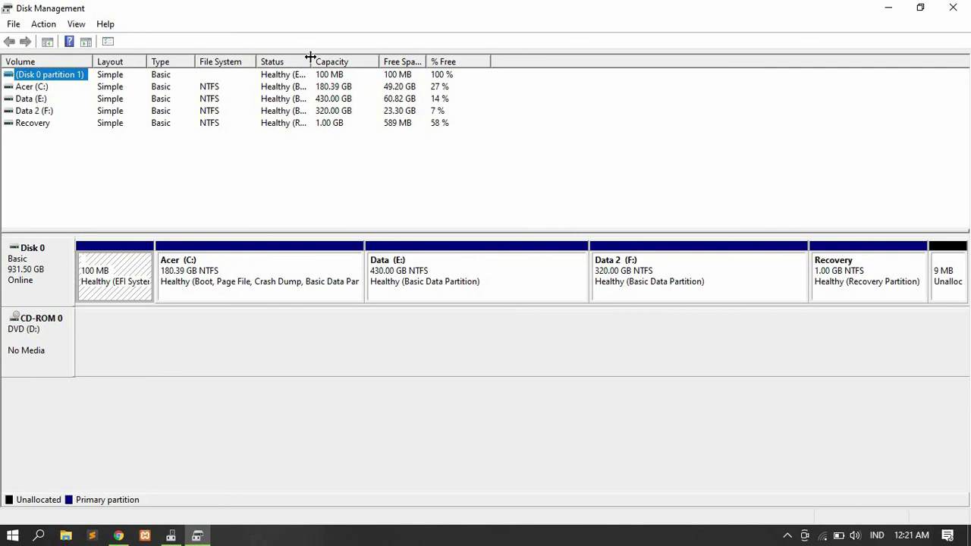
{"action": "left_click_drag", "start_coordinate": [338, 62], "coordinate": [349, 62]}
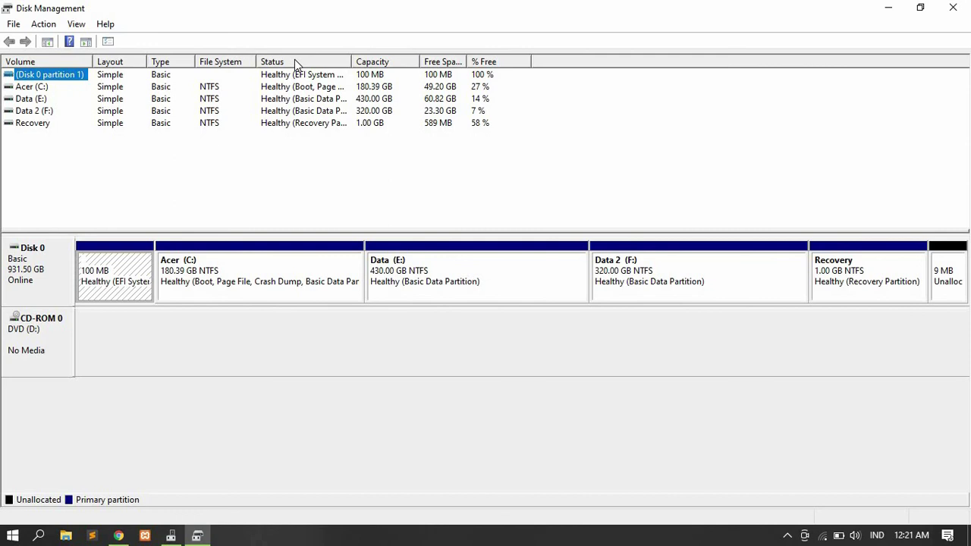
{"action": "left_click", "coordinate": [391, 63]}
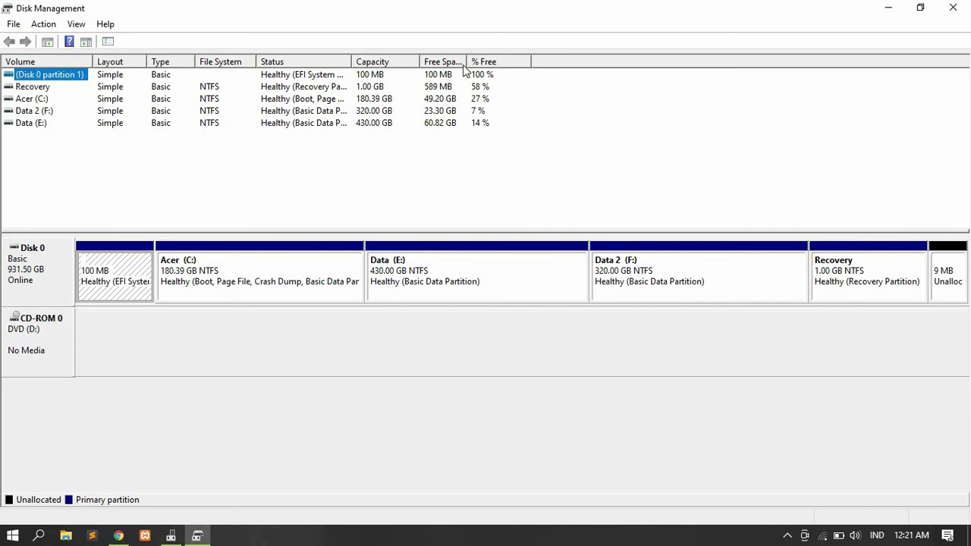
Step: Widen the Free Space column of the volume list, and check the exam questions in Chrome before returning to Disk Management
{"action": "left_click_drag", "start_coordinate": [468, 62], "coordinate": [491, 63]}
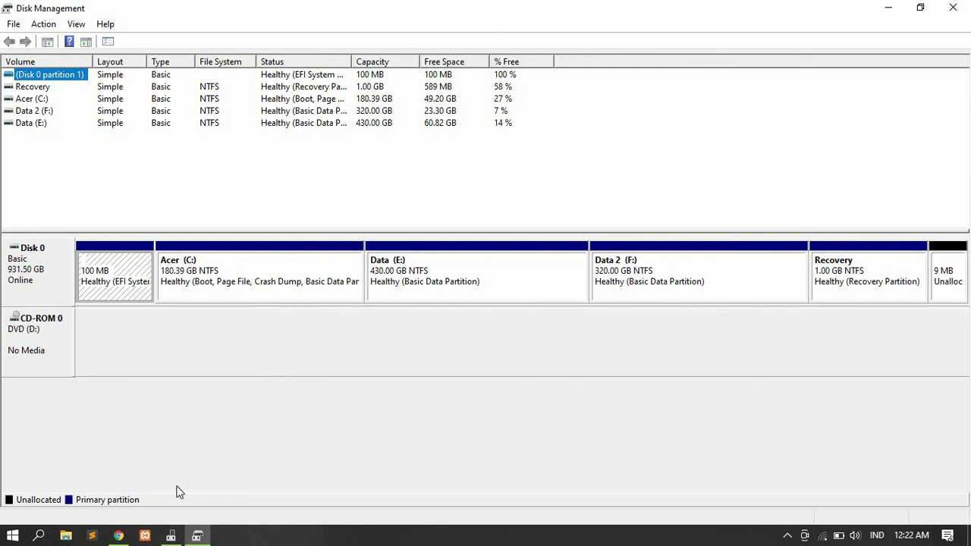
{"action": "left_click", "coordinate": [121, 536]}
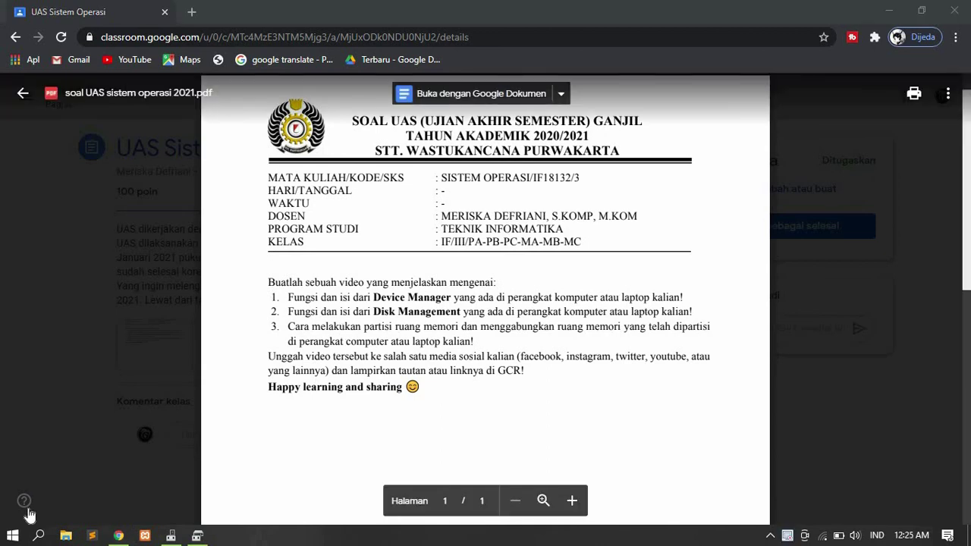
{"action": "left_click", "coordinate": [196, 537]}
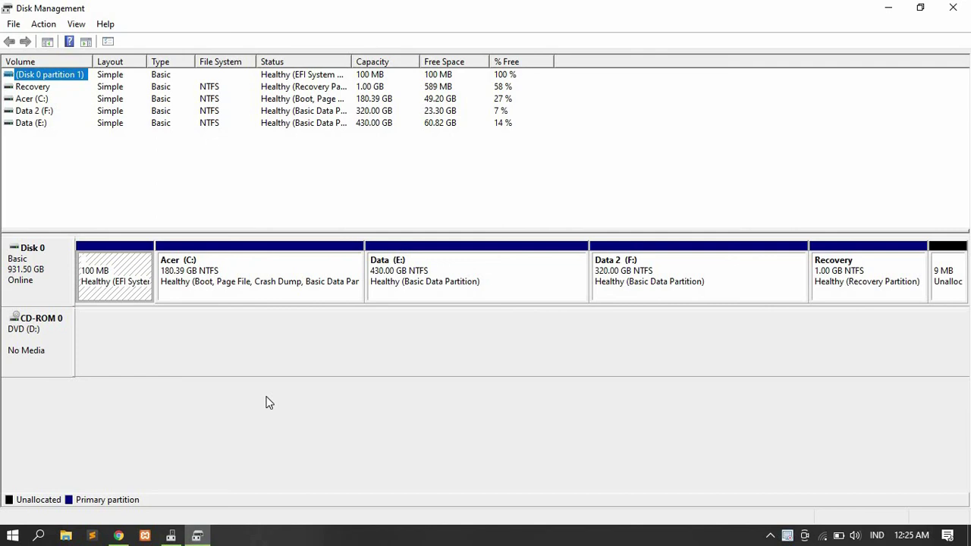
Step: Shrink the Data (E:) volume by 10240 MB to free up unallocated space
{"action": "left_click", "coordinate": [431, 252]}
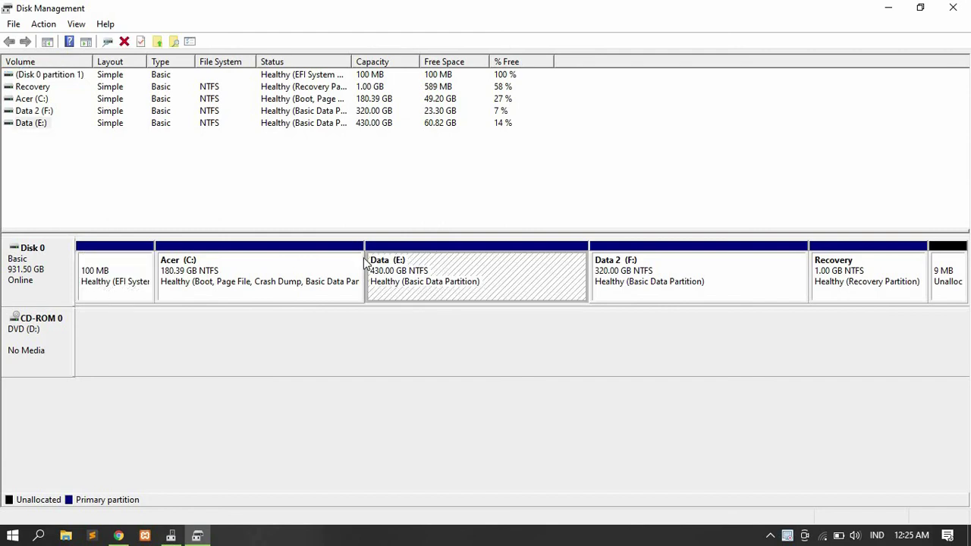
{"action": "right_click", "coordinate": [431, 252]}
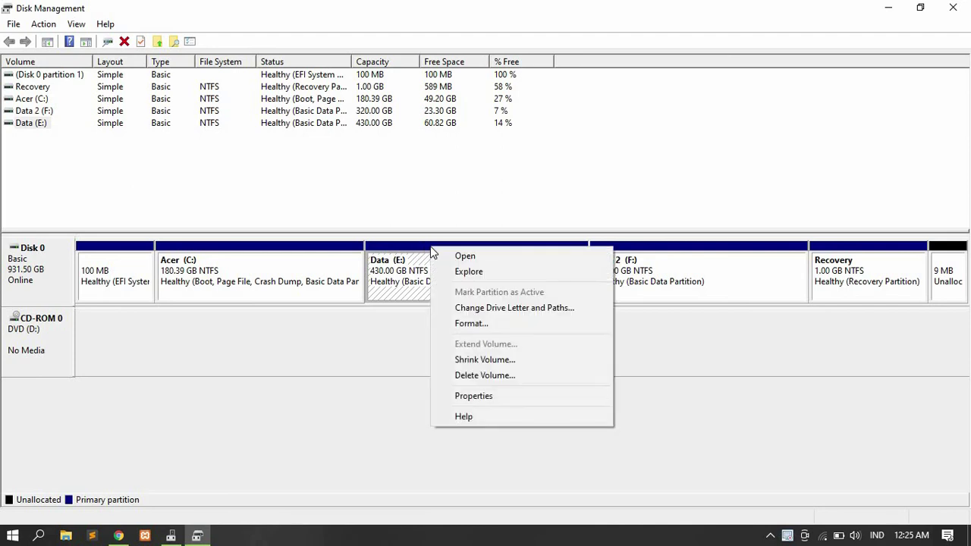
{"action": "left_click", "coordinate": [496, 358]}
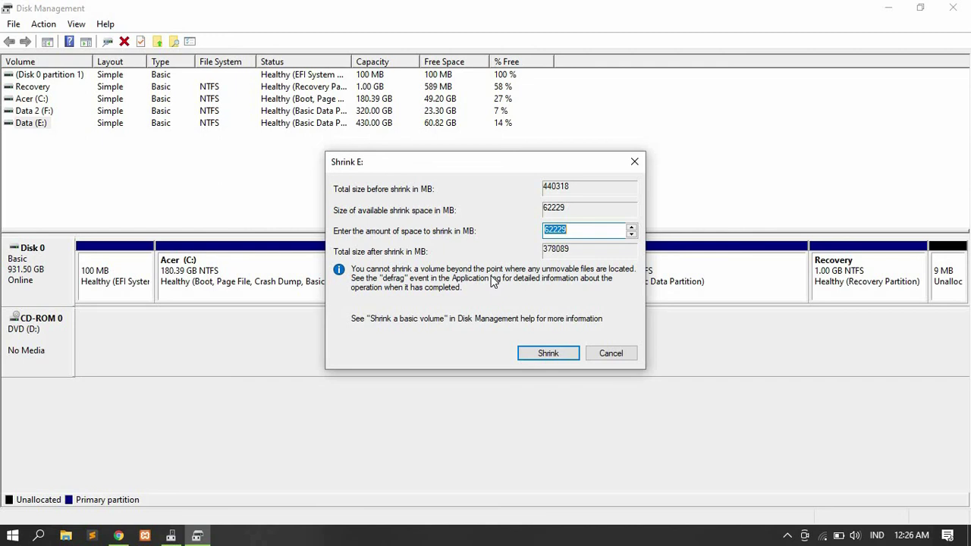
{"action": "key", "text": "BackSpace"}
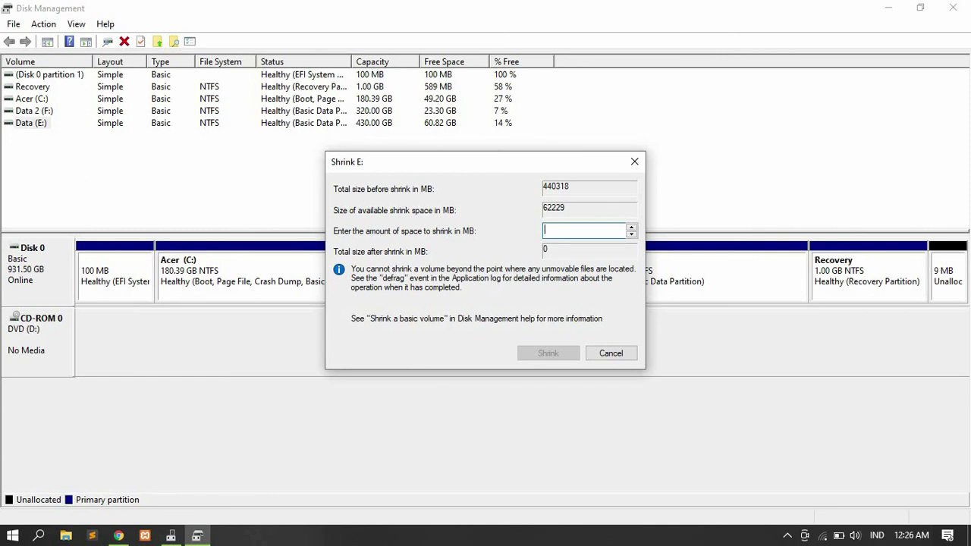
{"action": "type", "text": "1"}
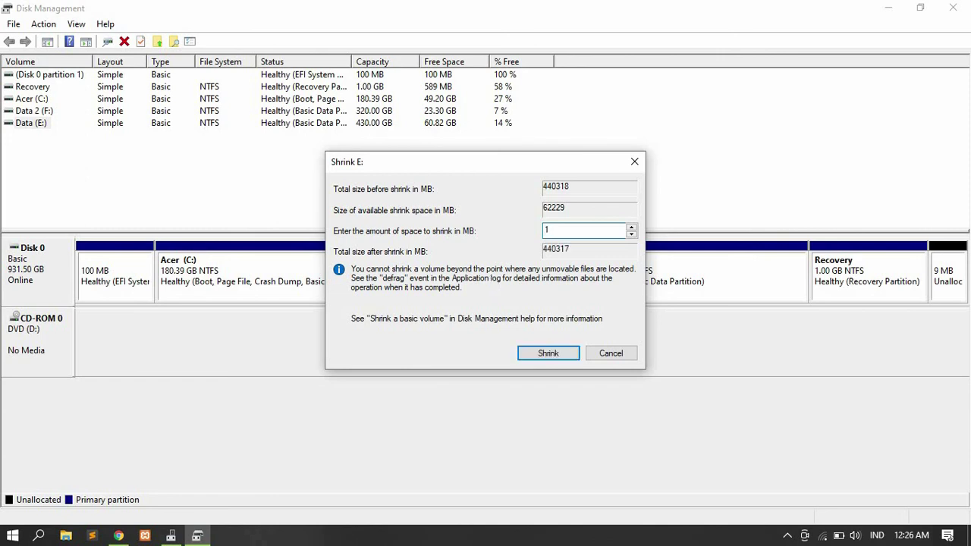
{"action": "type", "text": "0240"}
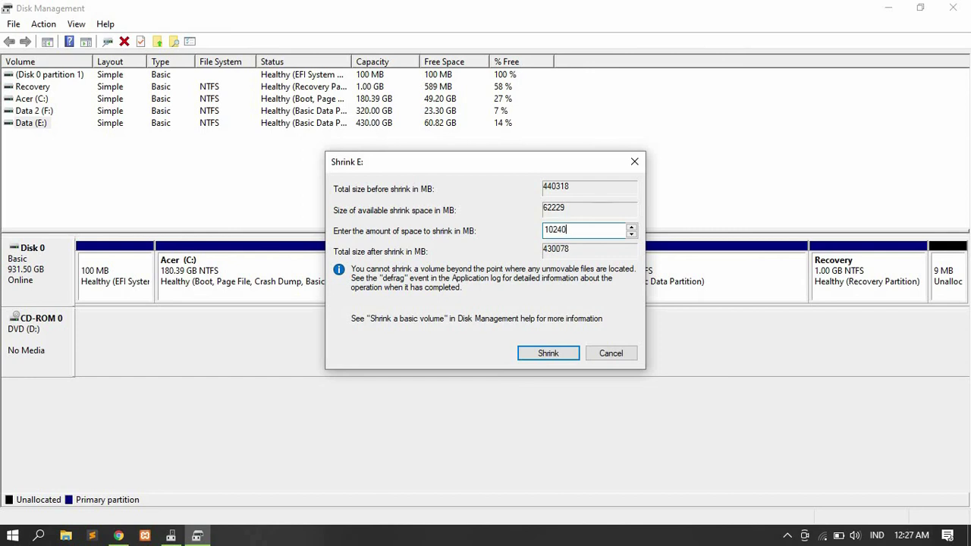
{"action": "left_click", "coordinate": [546, 355]}
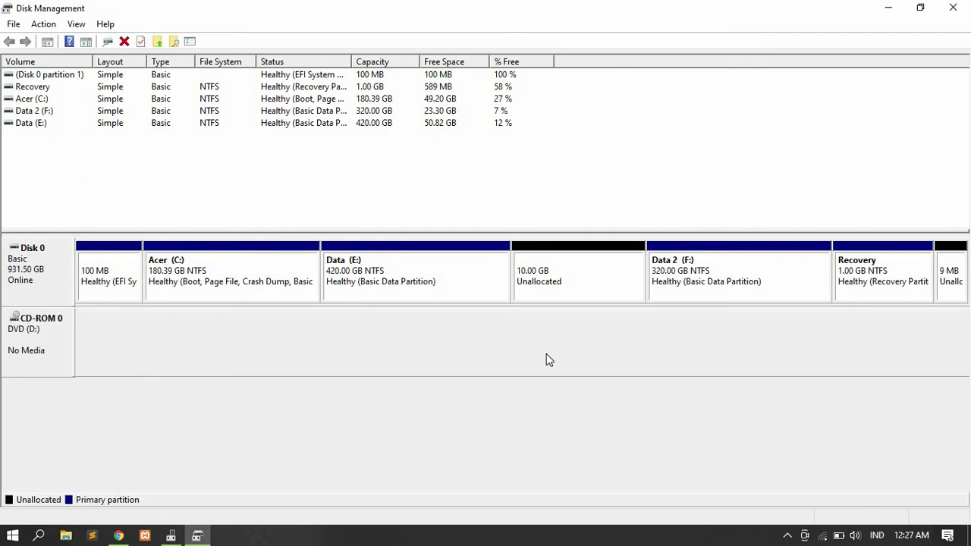
Step: Create a 10240 MB simple volume in the 10 GB unallocated space, with drive letter G, quick-formatted as NTFS and labelled New Volume
{"action": "left_click", "coordinate": [563, 255]}
{"action": "right_click", "coordinate": [563, 253]}
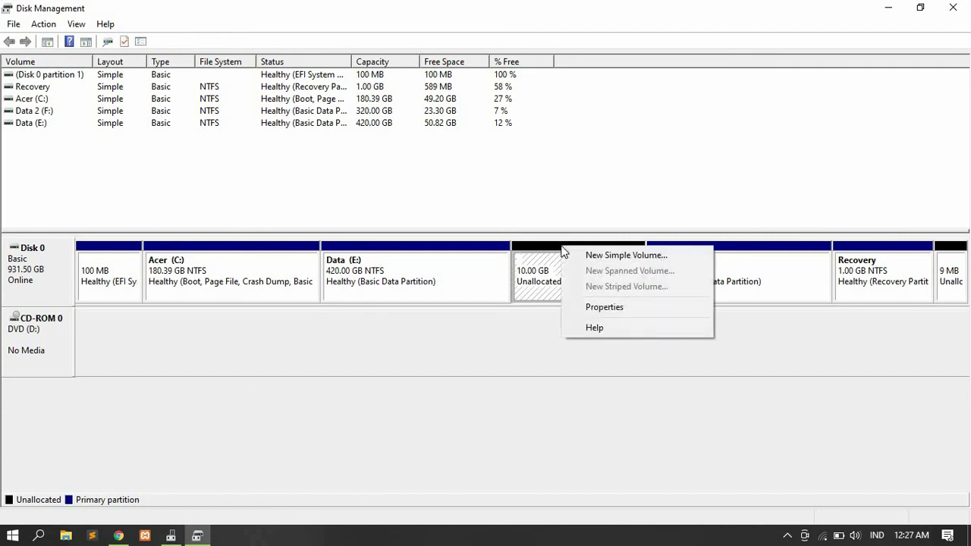
{"action": "left_click", "coordinate": [611, 259]}
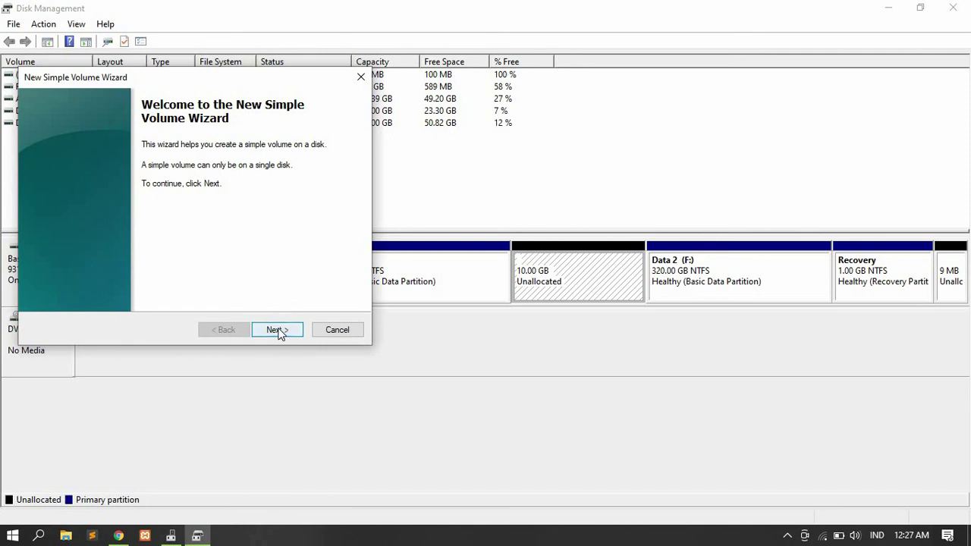
{"action": "left_click", "coordinate": [278, 331]}
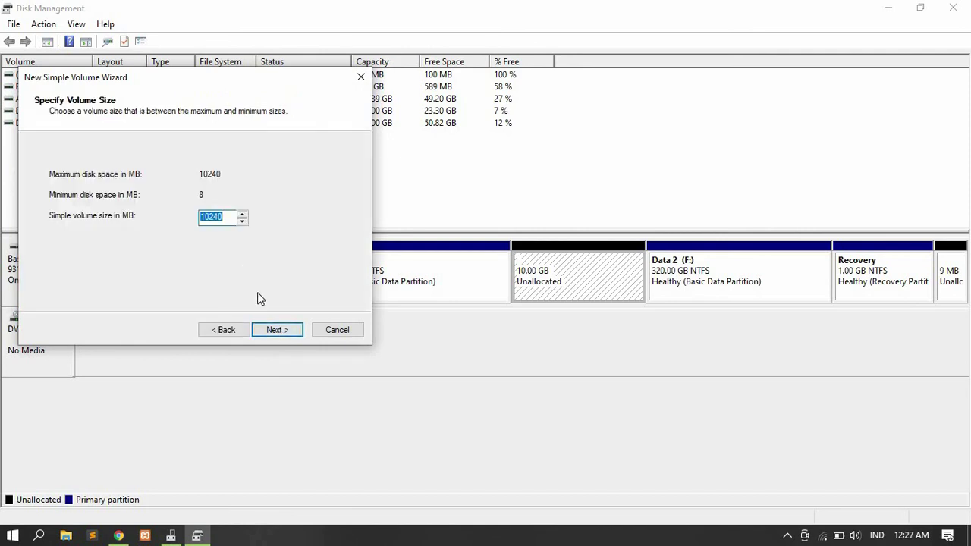
{"action": "left_click", "coordinate": [274, 334]}
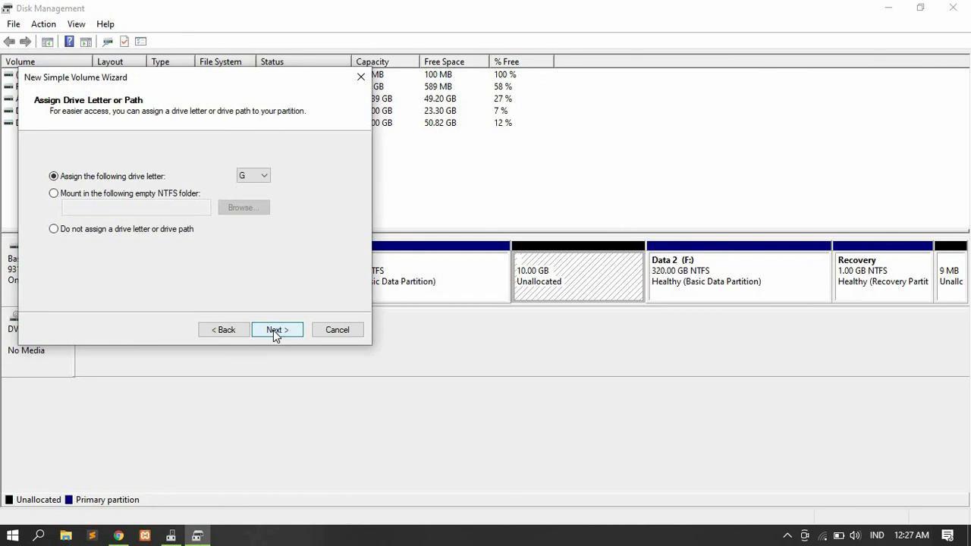
{"action": "left_click", "coordinate": [274, 334]}
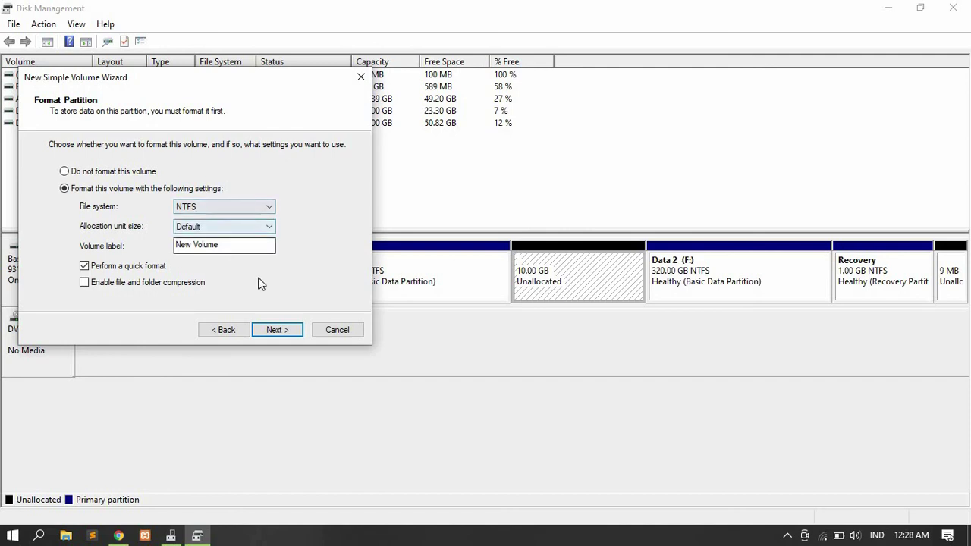
{"action": "left_click", "coordinate": [279, 332]}
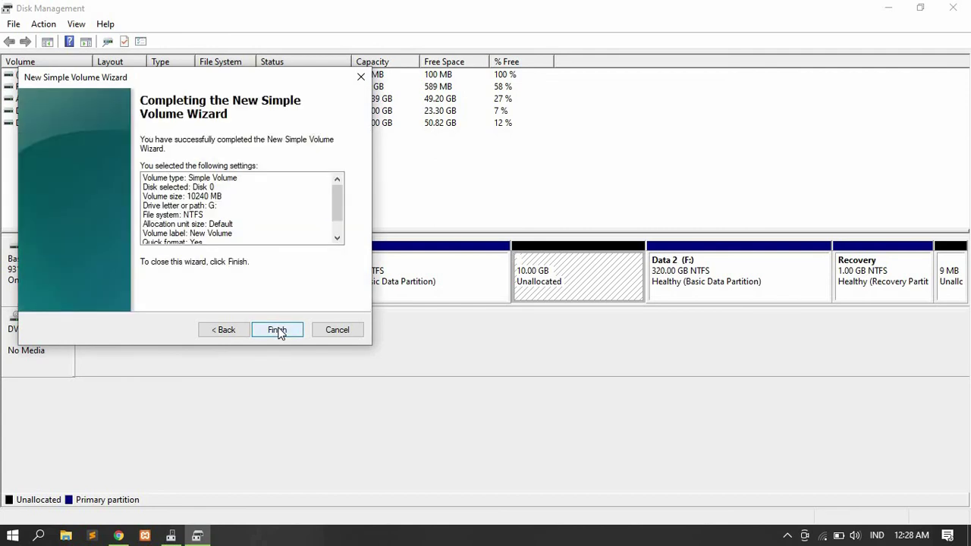
{"action": "left_click", "coordinate": [278, 331]}
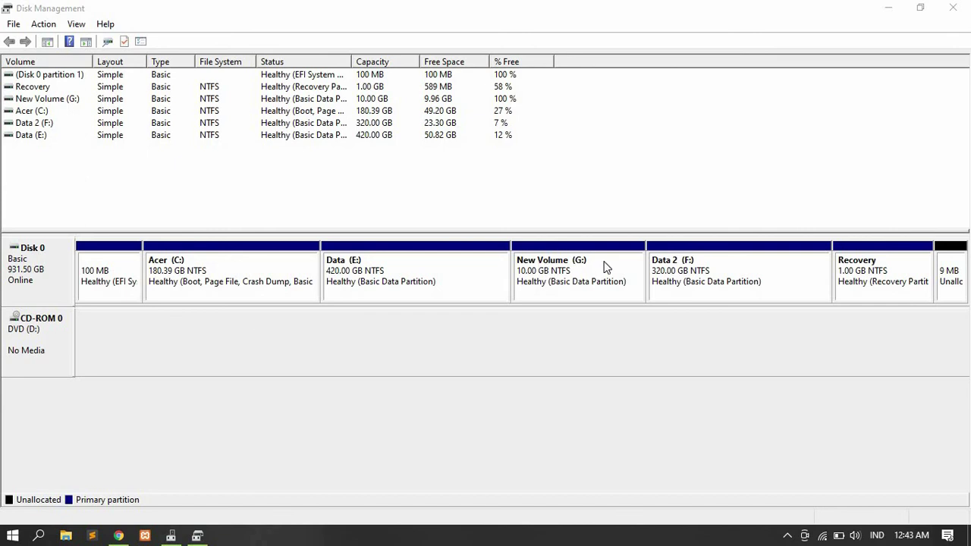
Step: Check the drives under This PC in File Explorer and the exam questions in Chrome, and return to Disk Management
{"action": "left_click", "coordinate": [67, 537]}
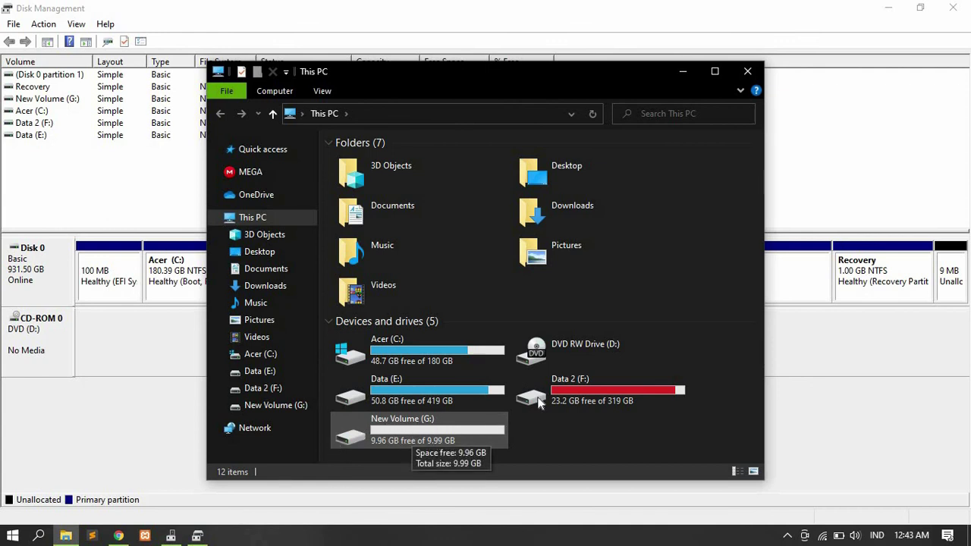
{"action": "left_click", "coordinate": [748, 71]}
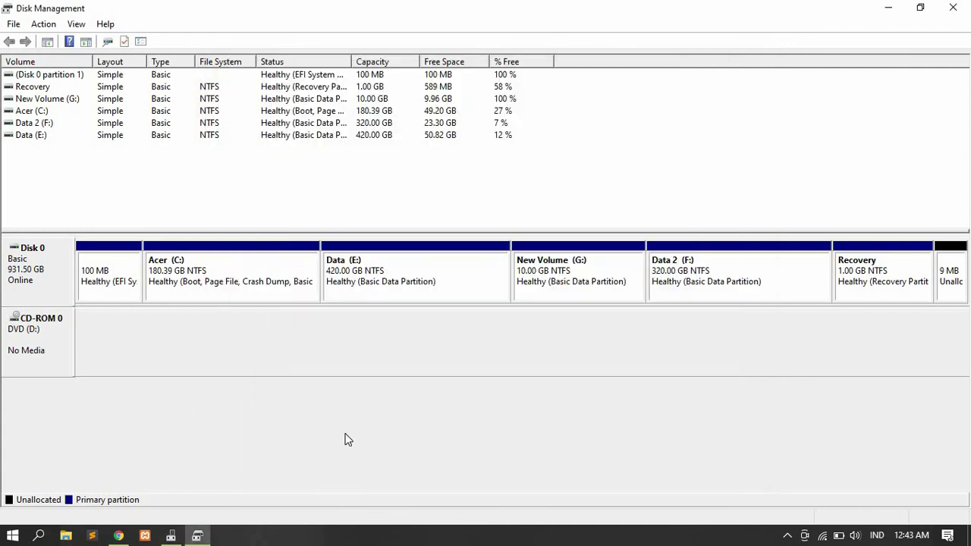
{"action": "left_click", "coordinate": [119, 536]}
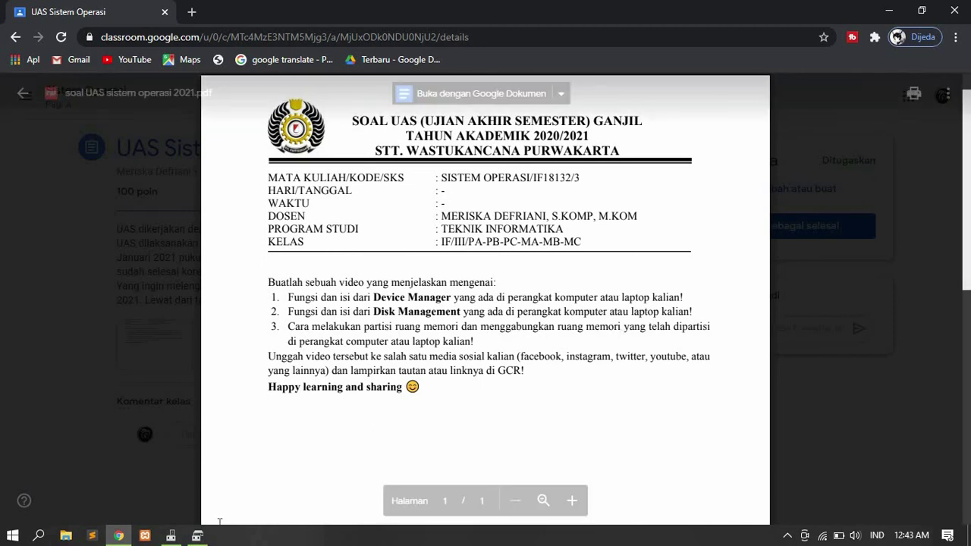
{"action": "left_click", "coordinate": [197, 536]}
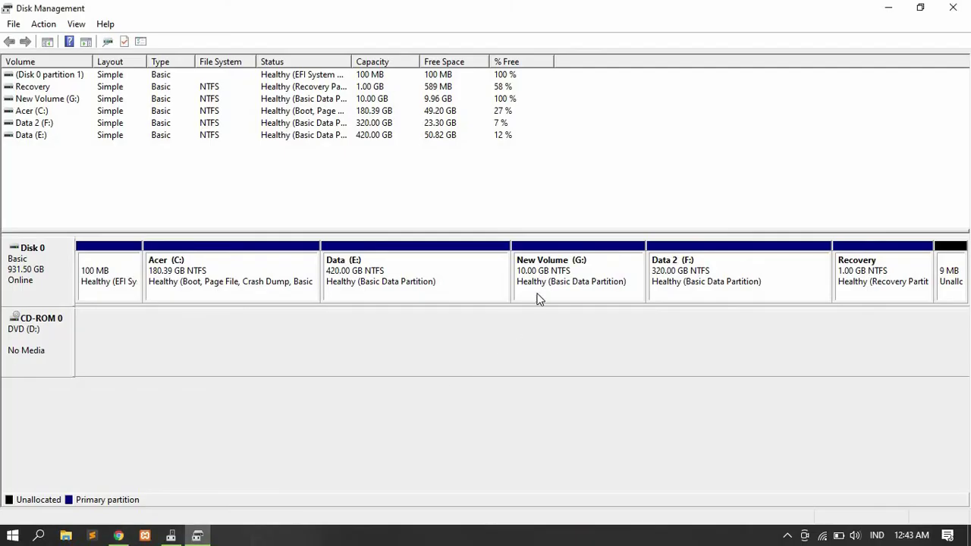
Step: Delete the New Volume (G:) partition, accepting the erasure of its data
{"action": "right_click", "coordinate": [577, 259]}
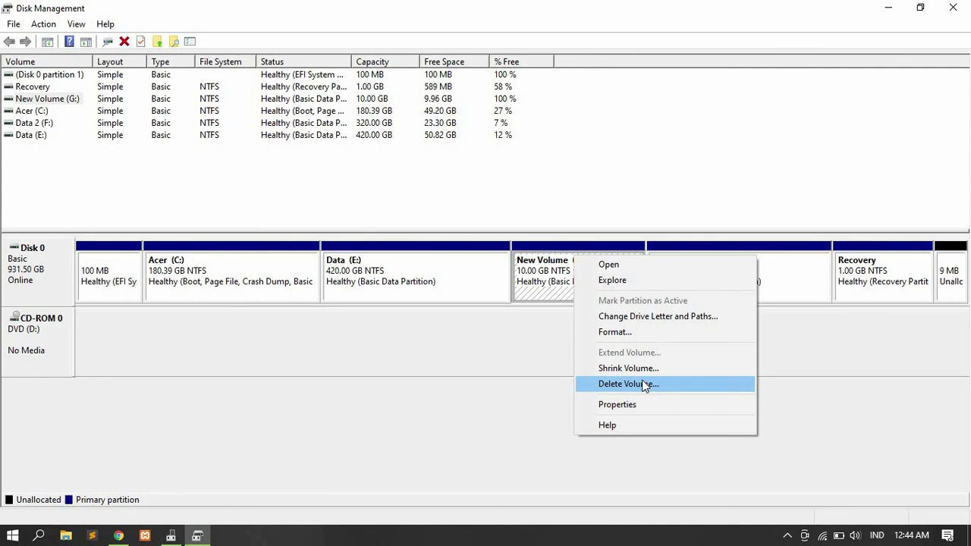
{"action": "left_click", "coordinate": [642, 384]}
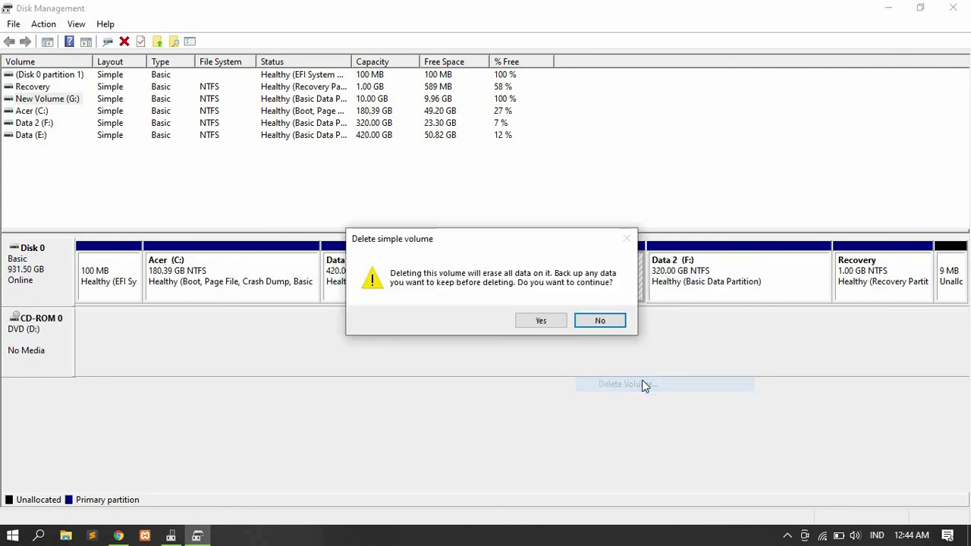
{"action": "left_click", "coordinate": [546, 321]}
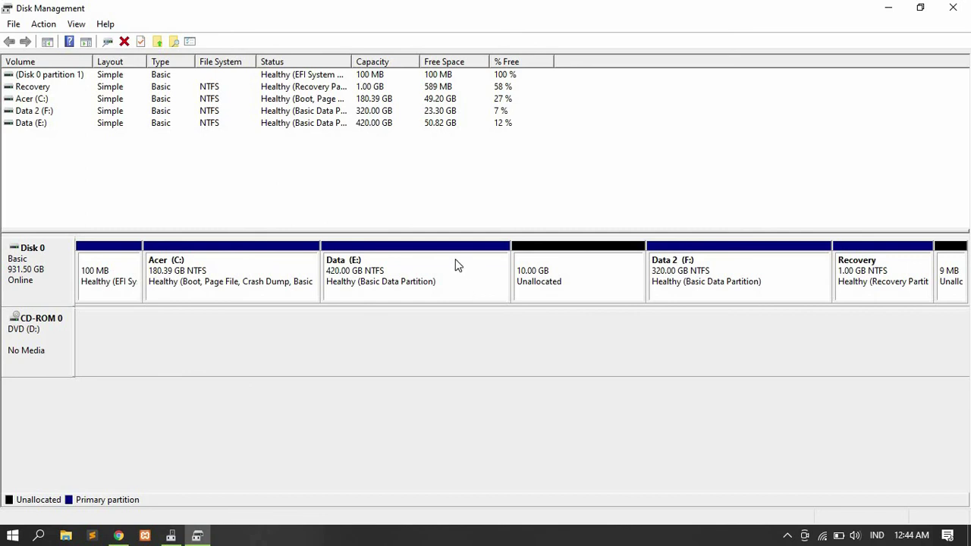
Step: Extend the Data (E:) volume with 10240 MB of unallocated space from Disk 0, and switch to the exam questions in Chrome
{"action": "left_click", "coordinate": [445, 262]}
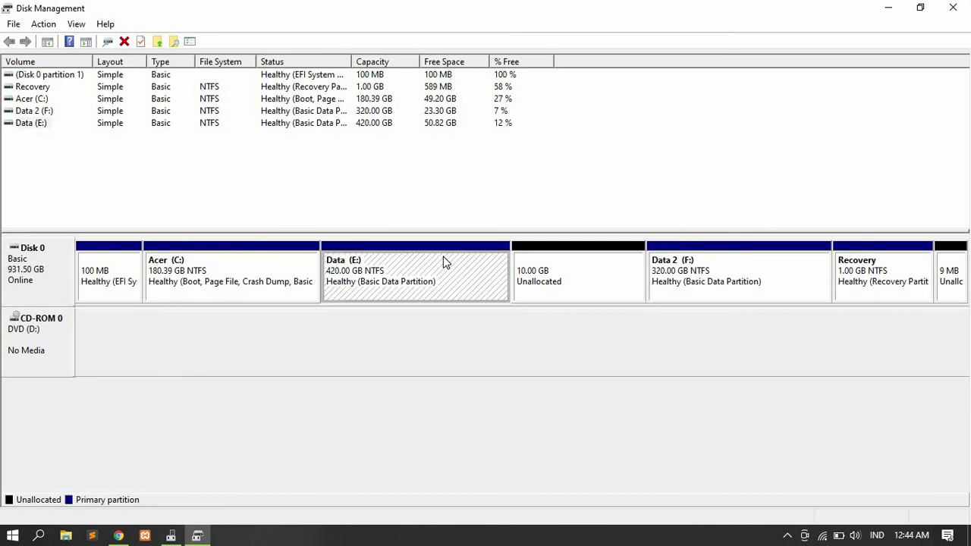
{"action": "right_click", "coordinate": [445, 260]}
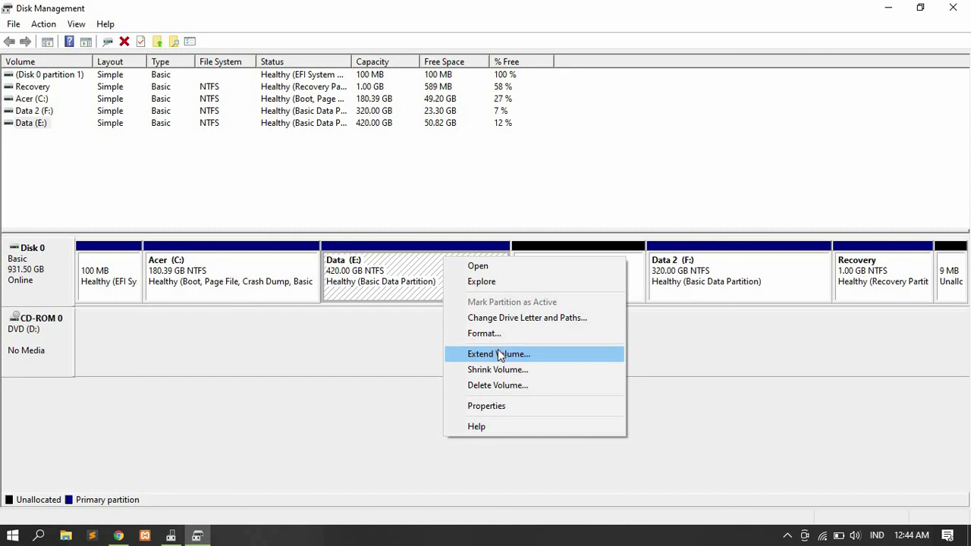
{"action": "left_click", "coordinate": [501, 354]}
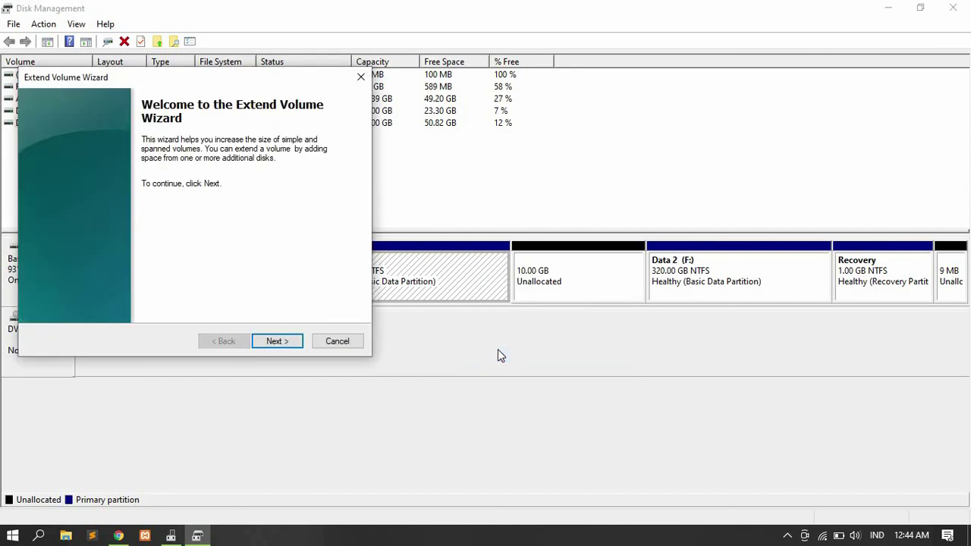
{"action": "left_click", "coordinate": [295, 343]}
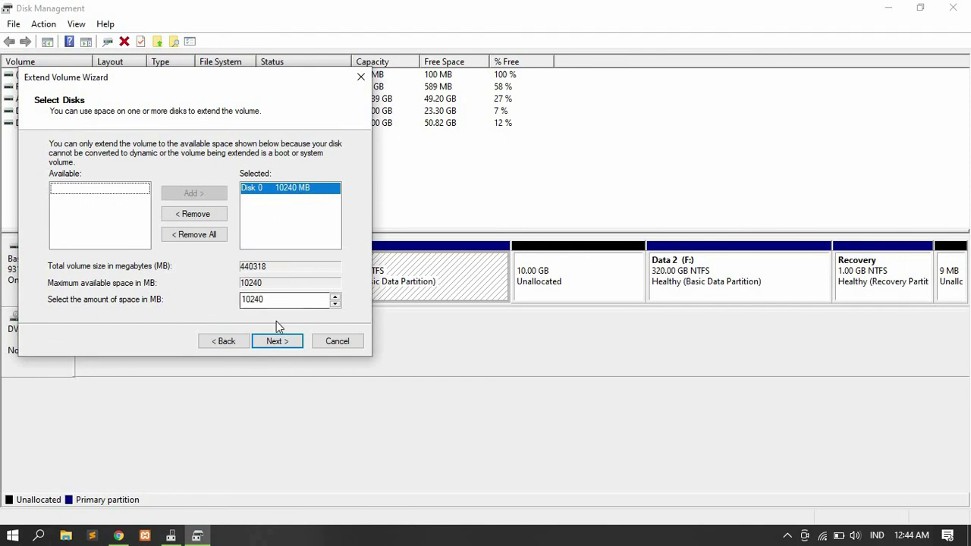
{"action": "left_click", "coordinate": [274, 342]}
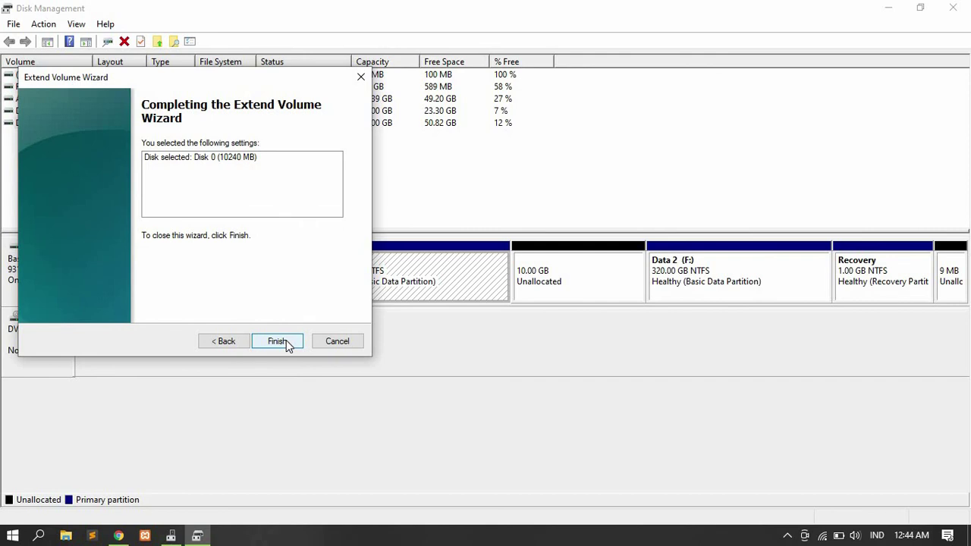
{"action": "left_click", "coordinate": [278, 342]}
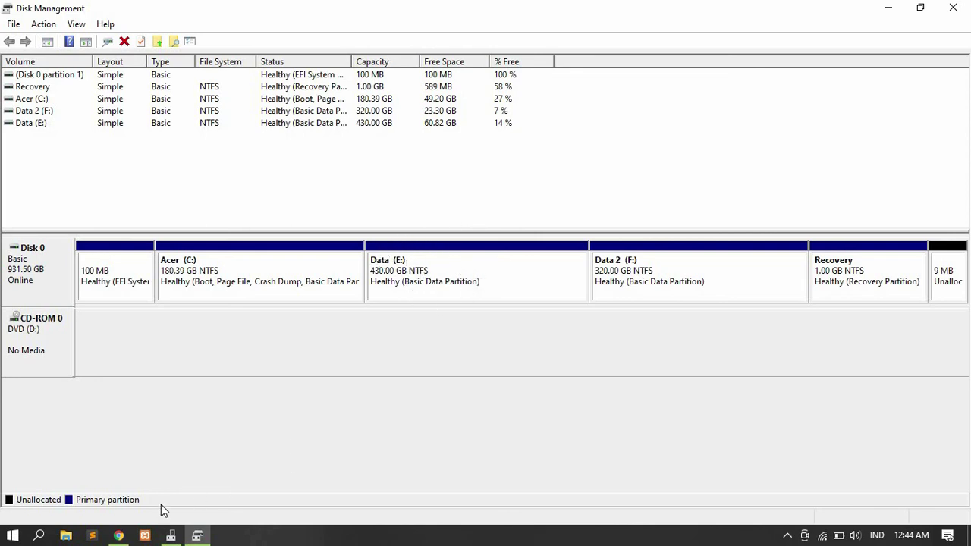
{"action": "left_click", "coordinate": [118, 535]}
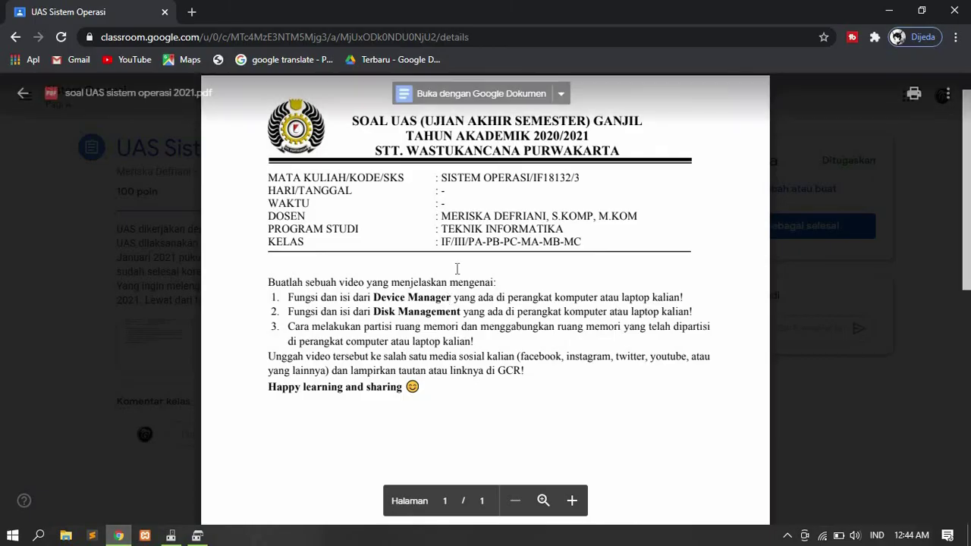